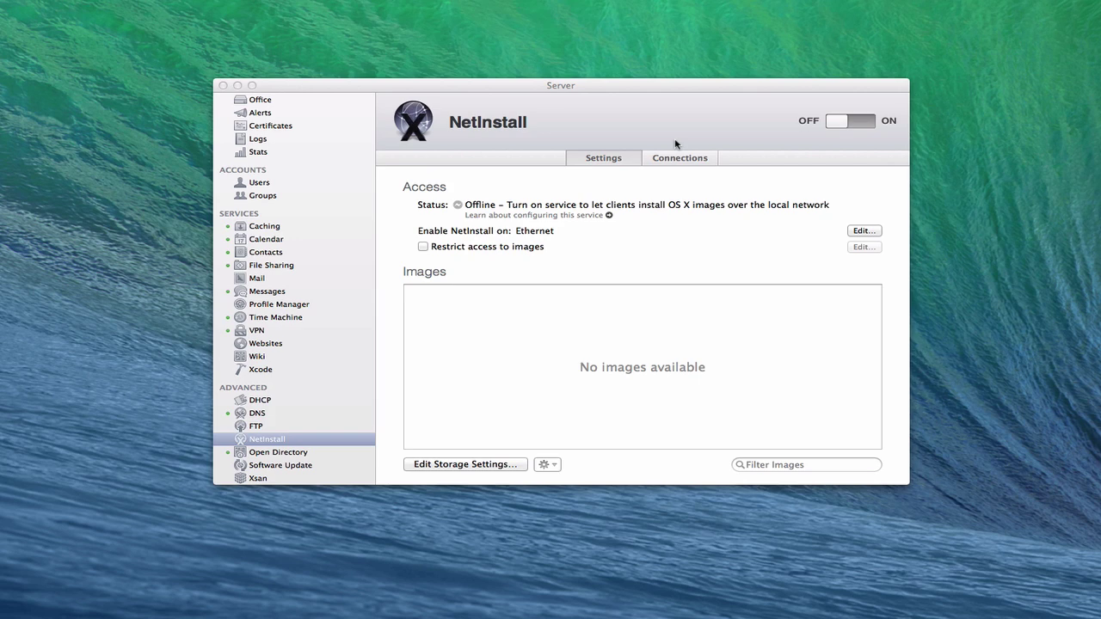
Put away the App Store and Finder Applications windows and return to the NetInstall settings in Server
left_click(634, 89)
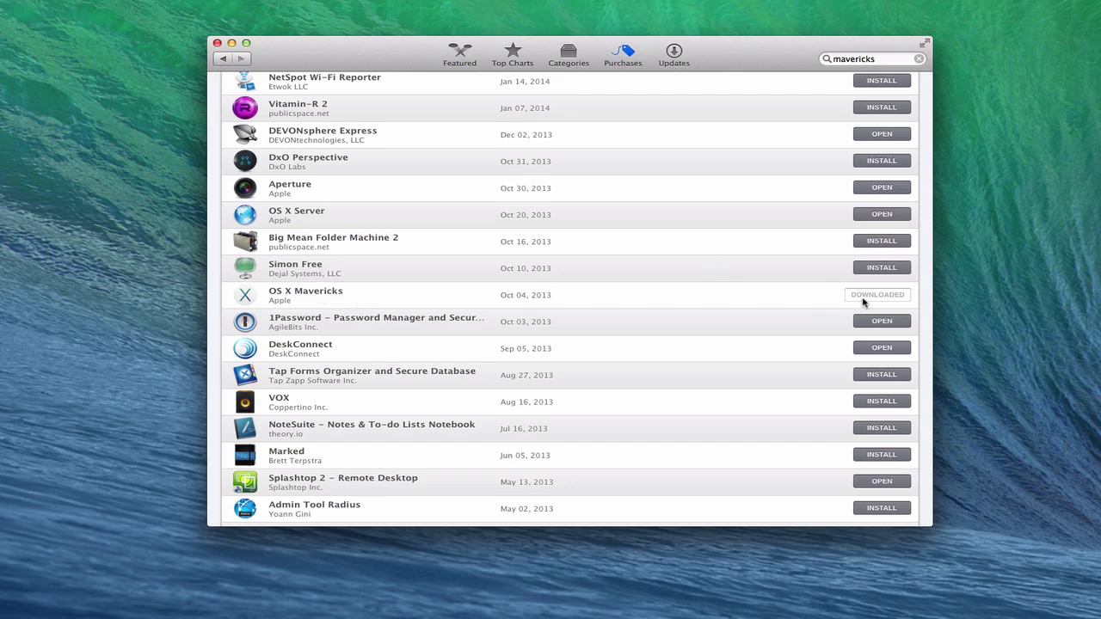
left_click(232, 43)
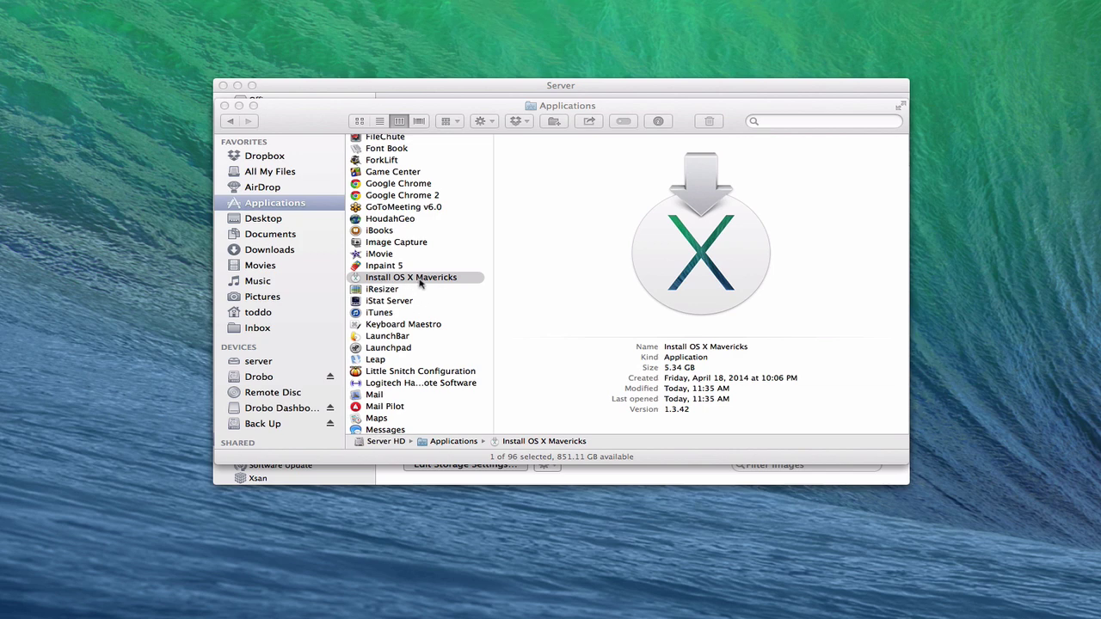
left_click(319, 118)
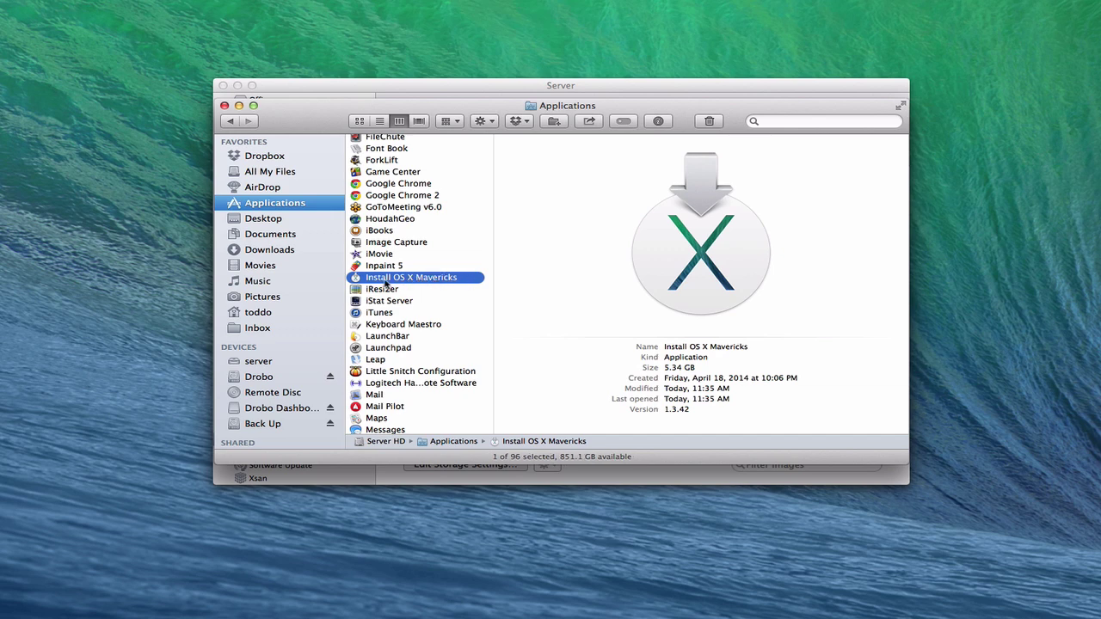
left_click(225, 106)
left_click(317, 86)
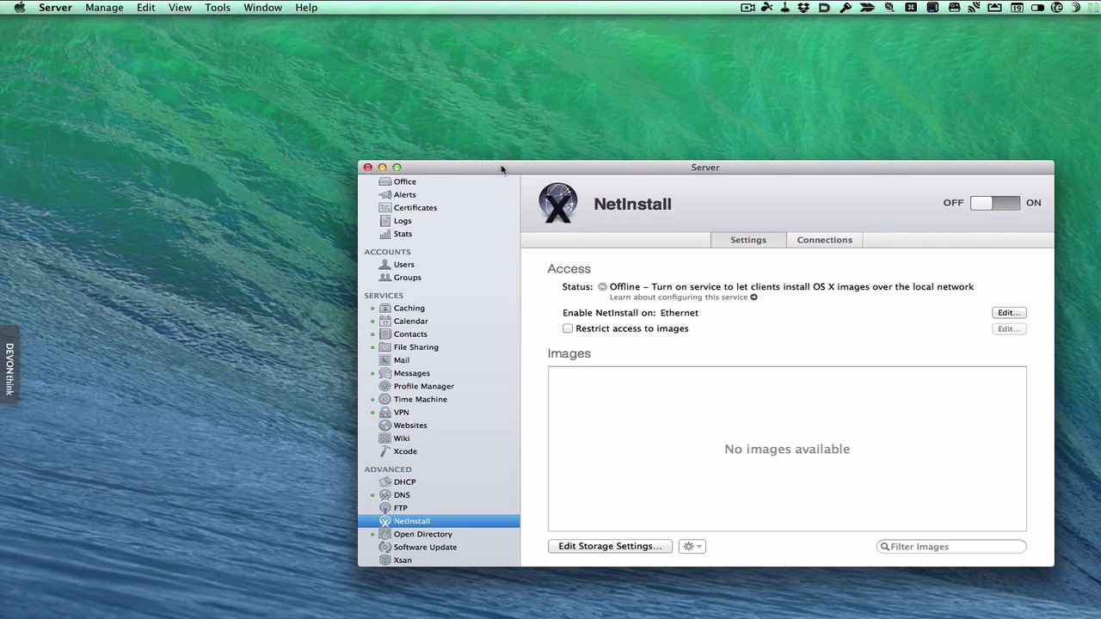
Open System Image Utility and keep Install OS X Mavericks as the source for the network disk image
left_click(216, 8)
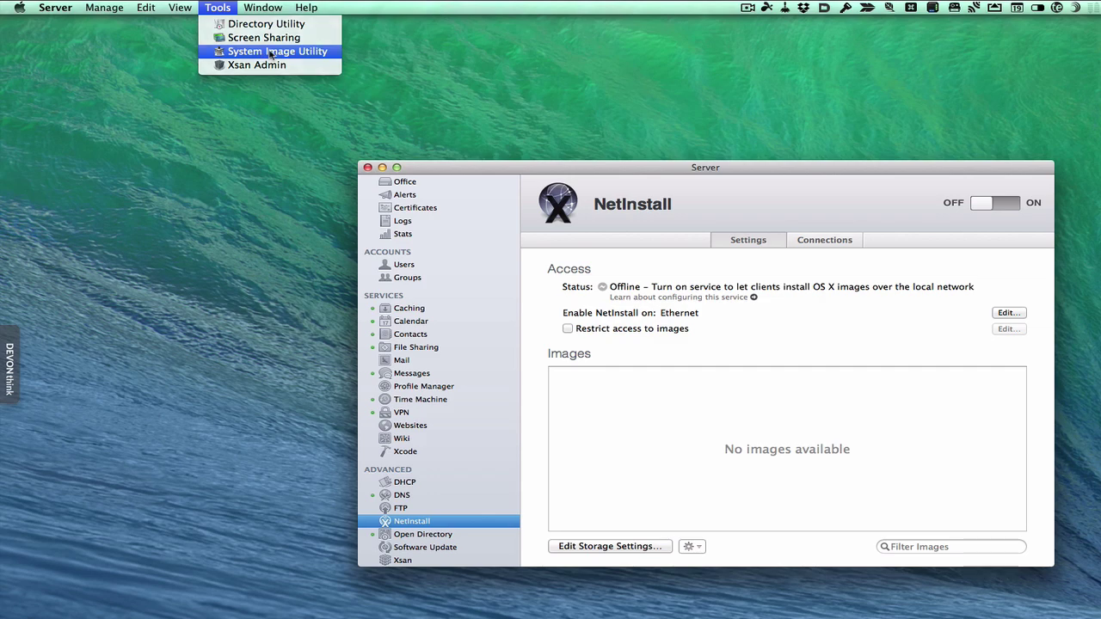
left_click(271, 52)
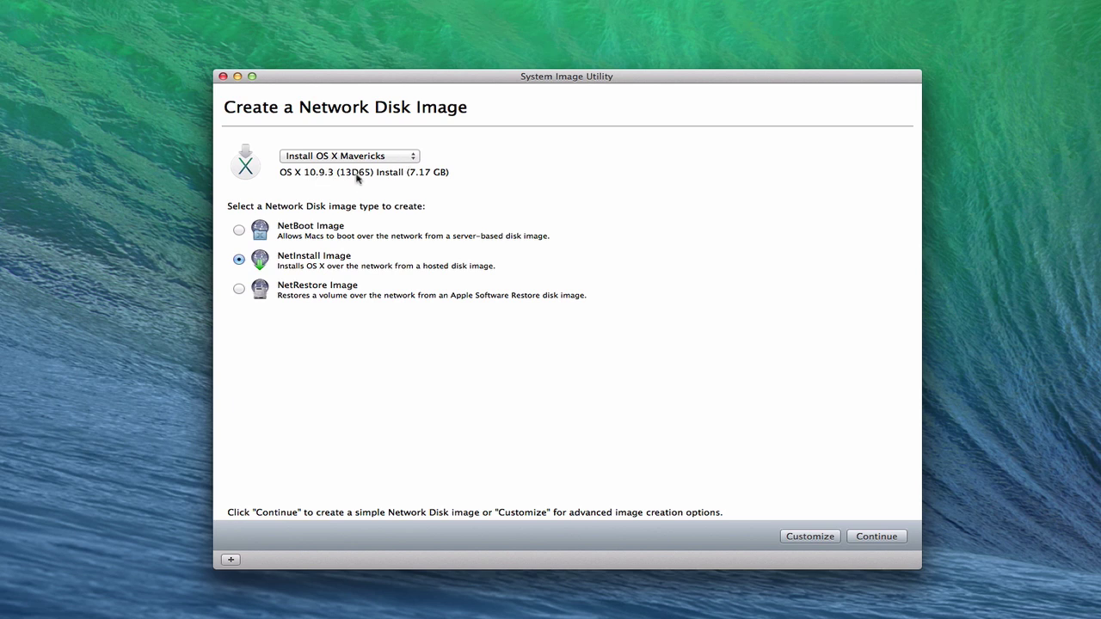
left_click(410, 160)
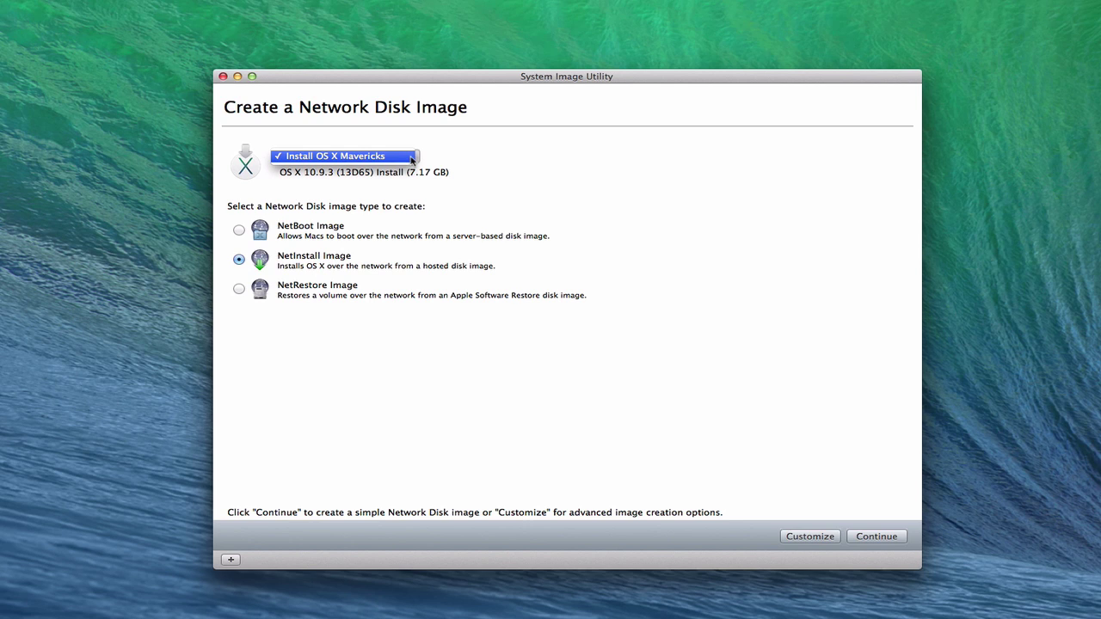
left_click(410, 158)
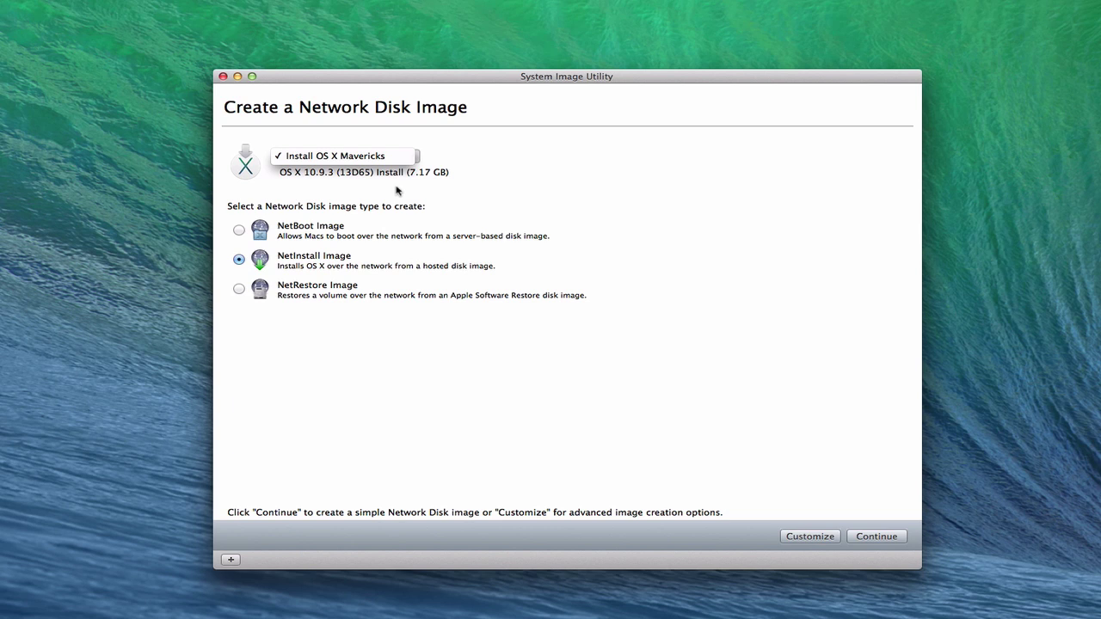
left_click(480, 188)
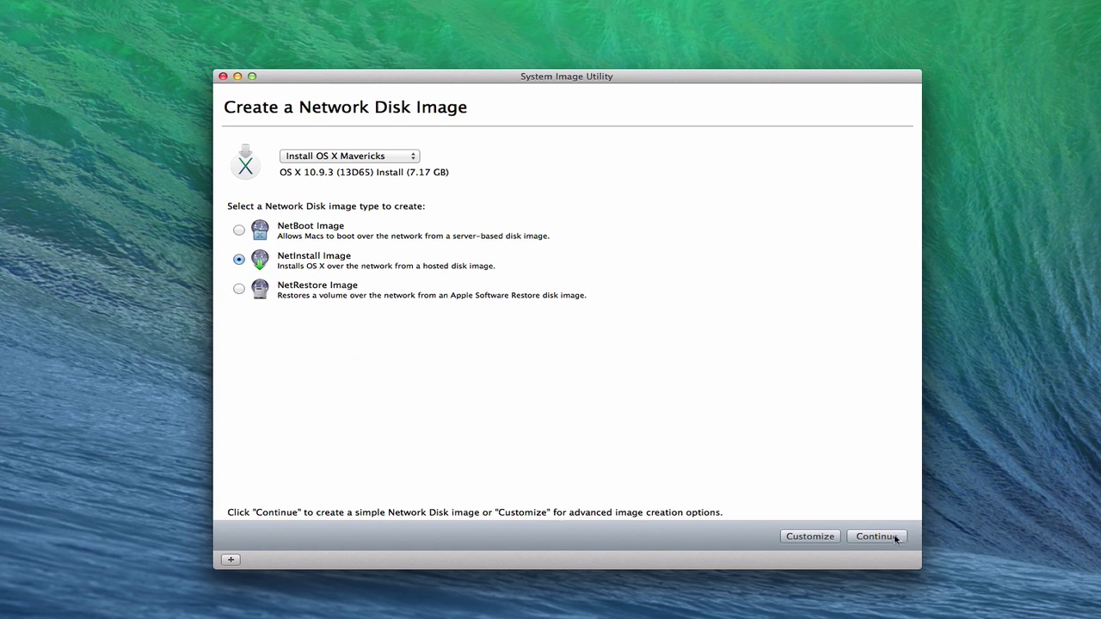
Open the advanced customization workflow for the NetInstall image, accept the license agreement and check the image source choices
left_click(807, 536)
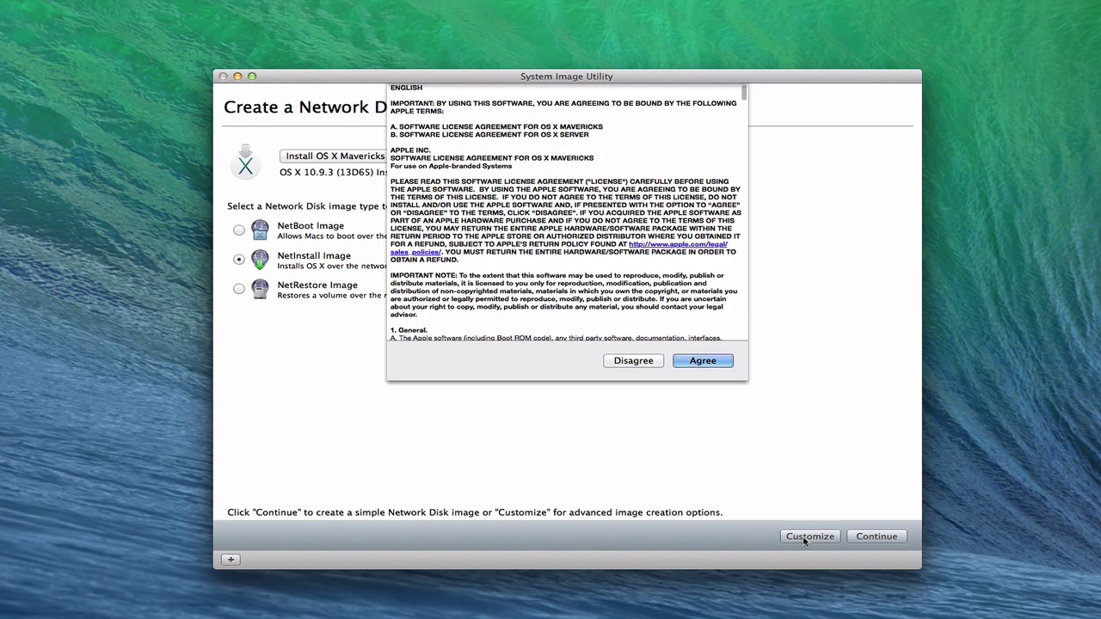
left_click(700, 360)
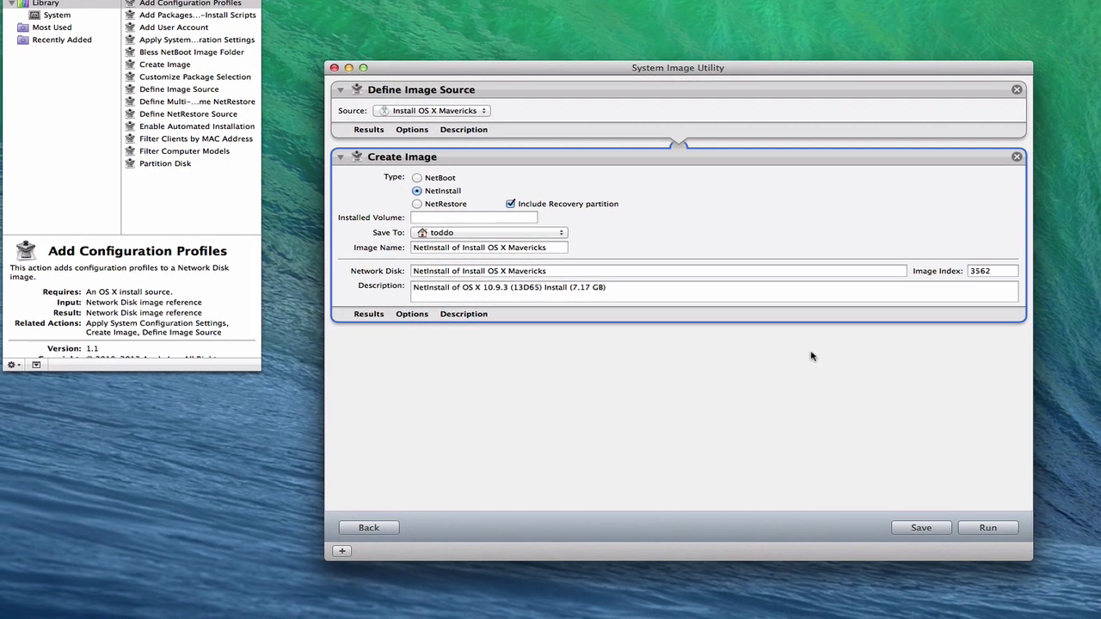
left_click_drag(183, 0, 243, 65)
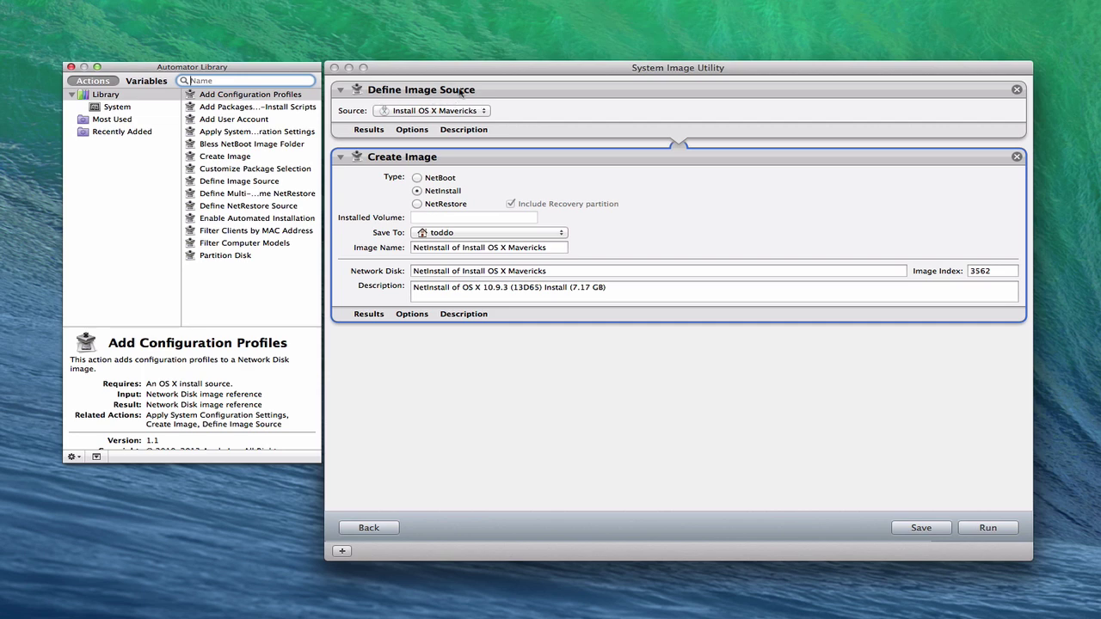
left_click(483, 111)
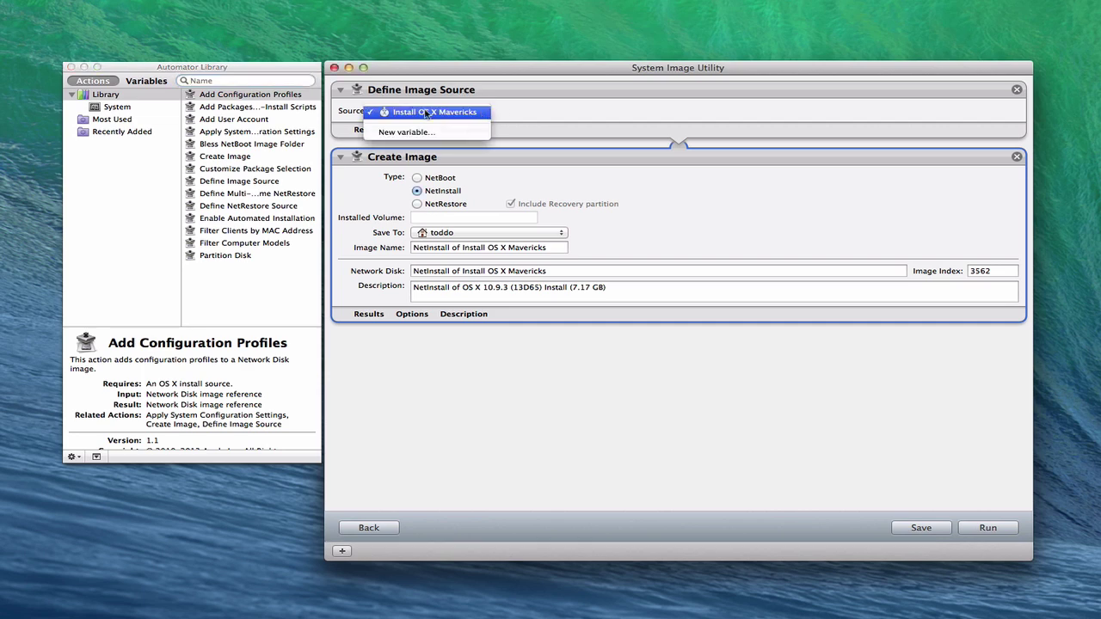
left_click(543, 110)
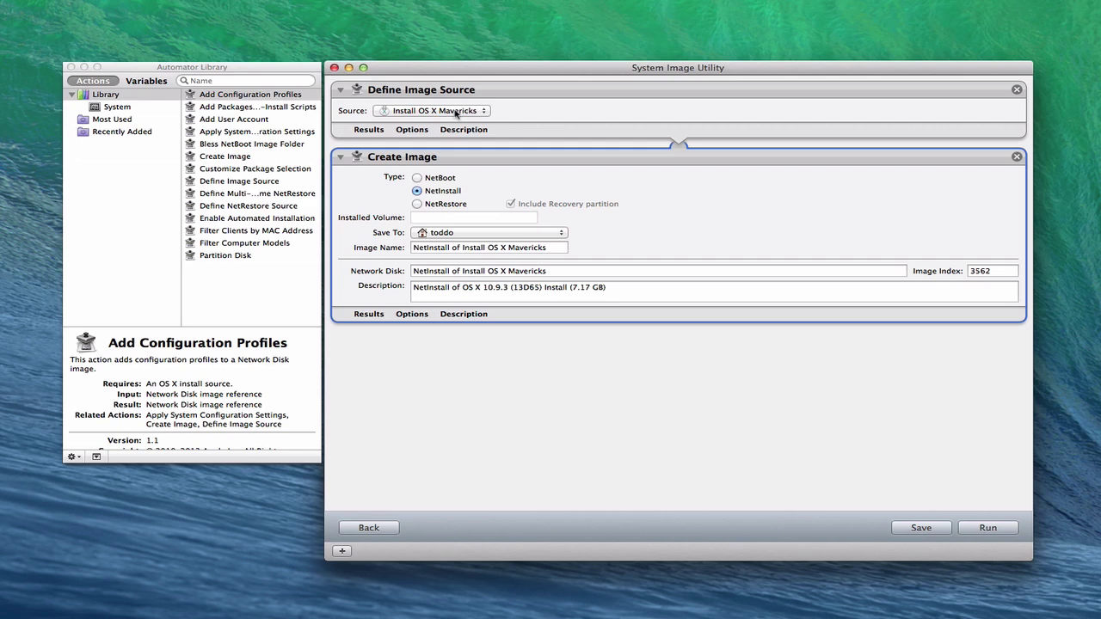
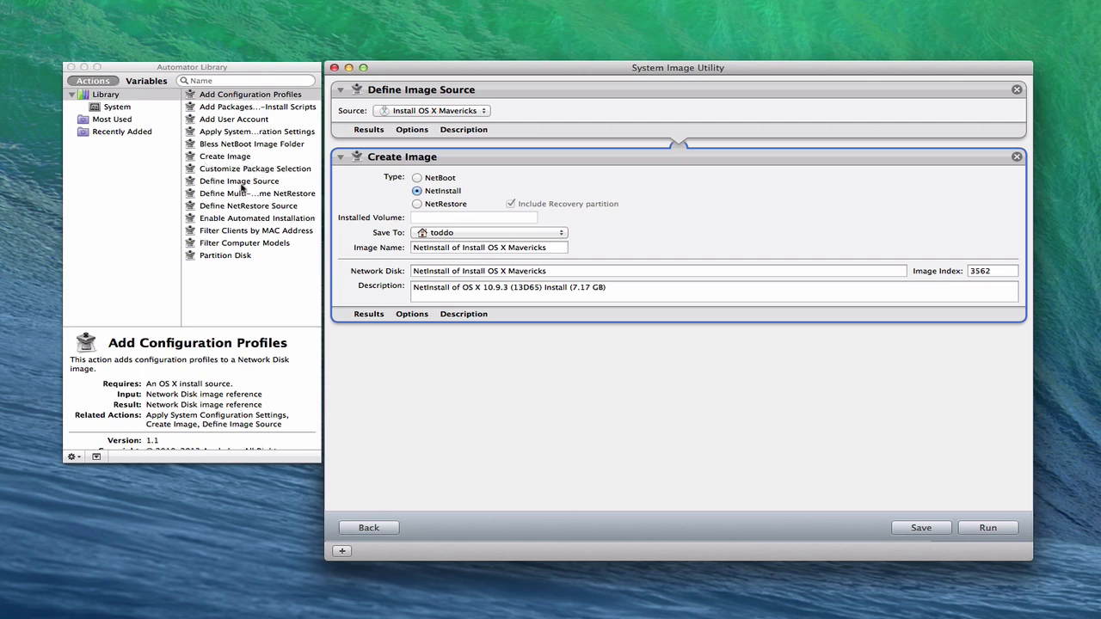
Try adding a Partition Disk action before Define Image Source with the volume named Mac HD, and leave the customization workflow
left_click(230, 256)
left_click(227, 257)
left_click_drag(189, 260, 625, 91)
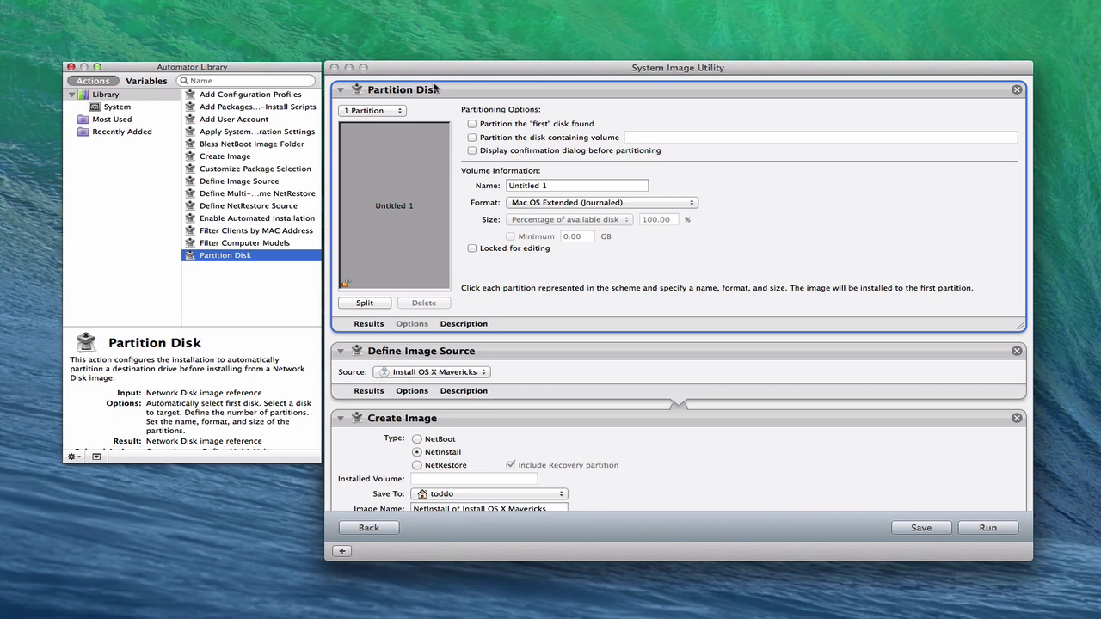
left_click(552, 190)
left_click_drag(550, 186, 481, 180)
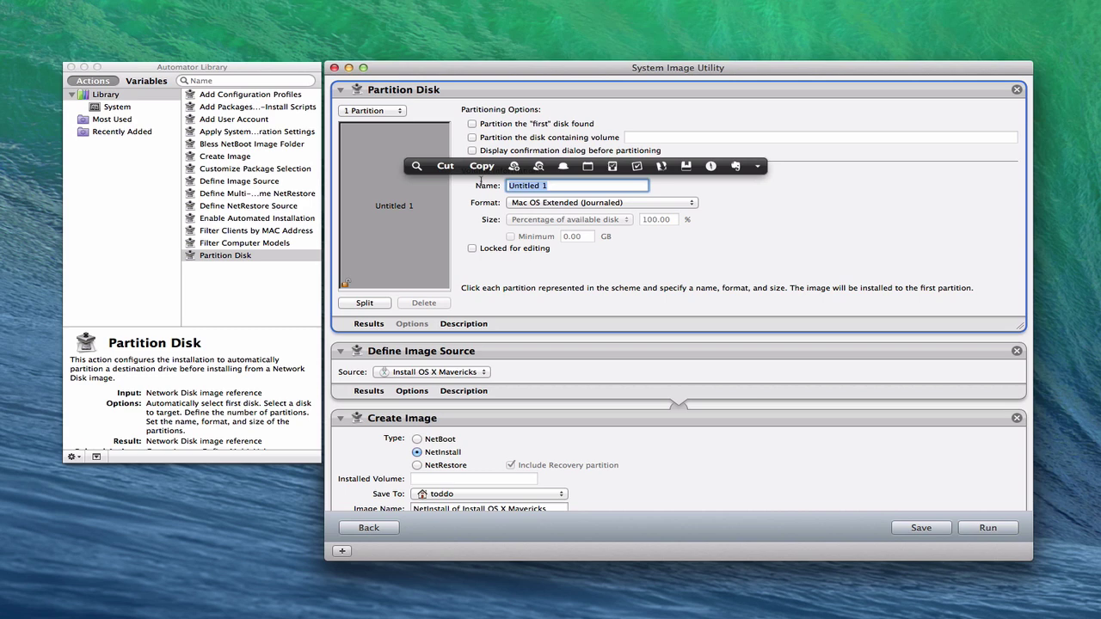
type("Mac HD")
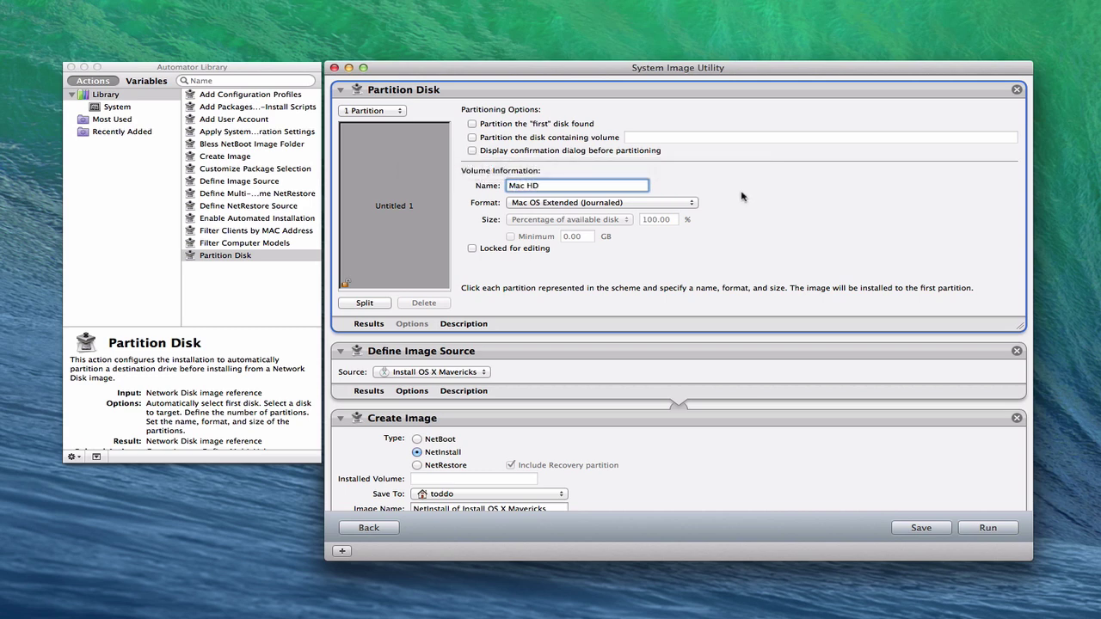
left_click(693, 204)
left_click(693, 204)
left_click(368, 527)
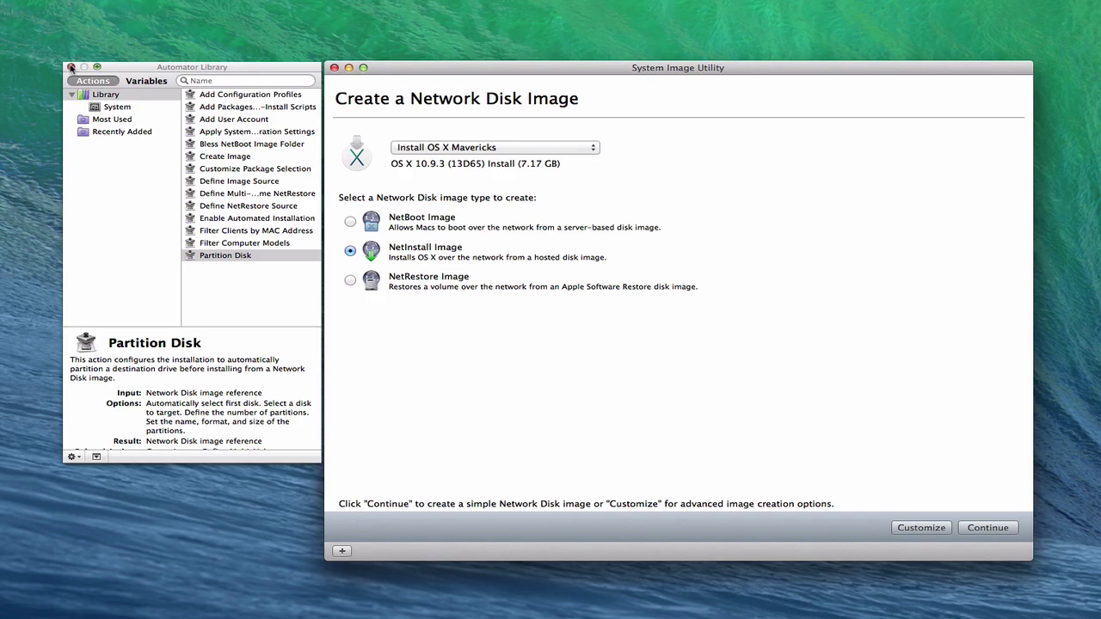
left_click(72, 67)
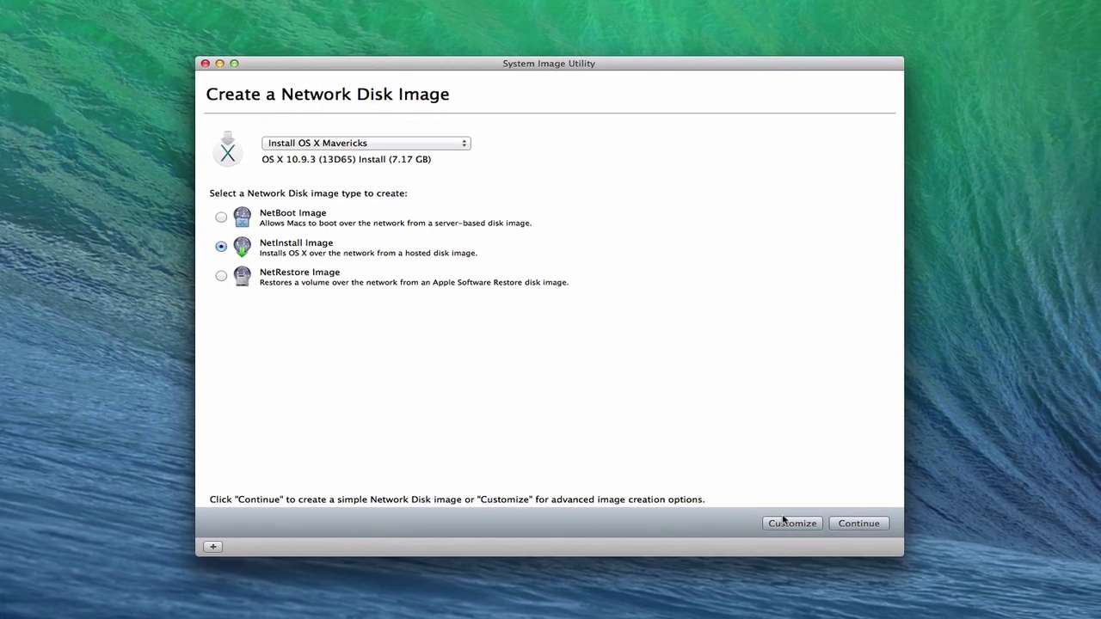
left_click(792, 524)
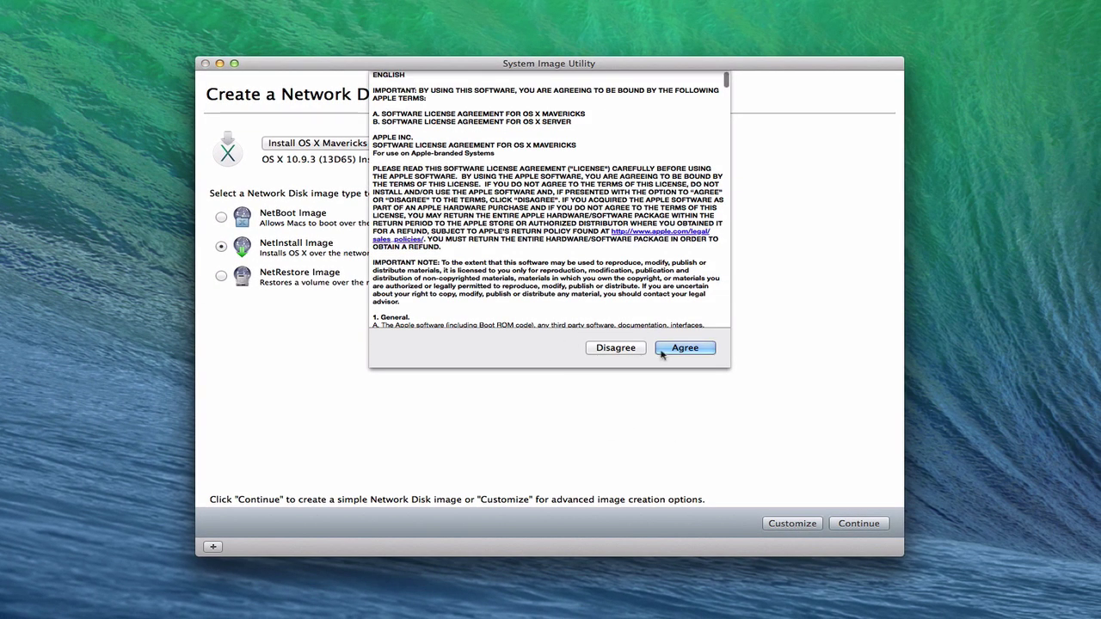
key("Return")
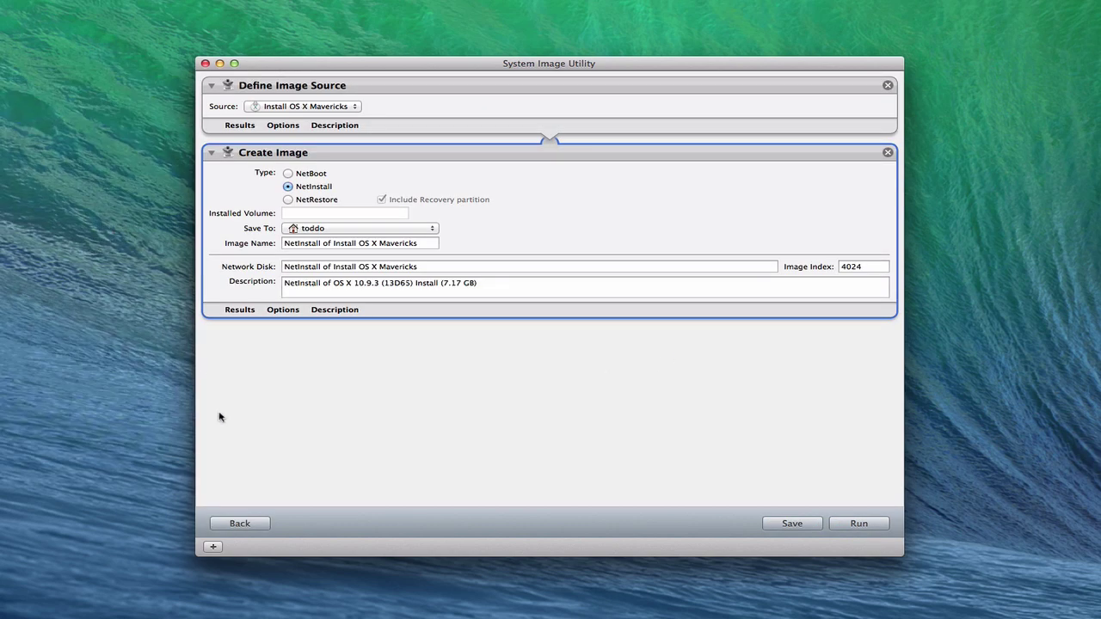
left_click(250, 523)
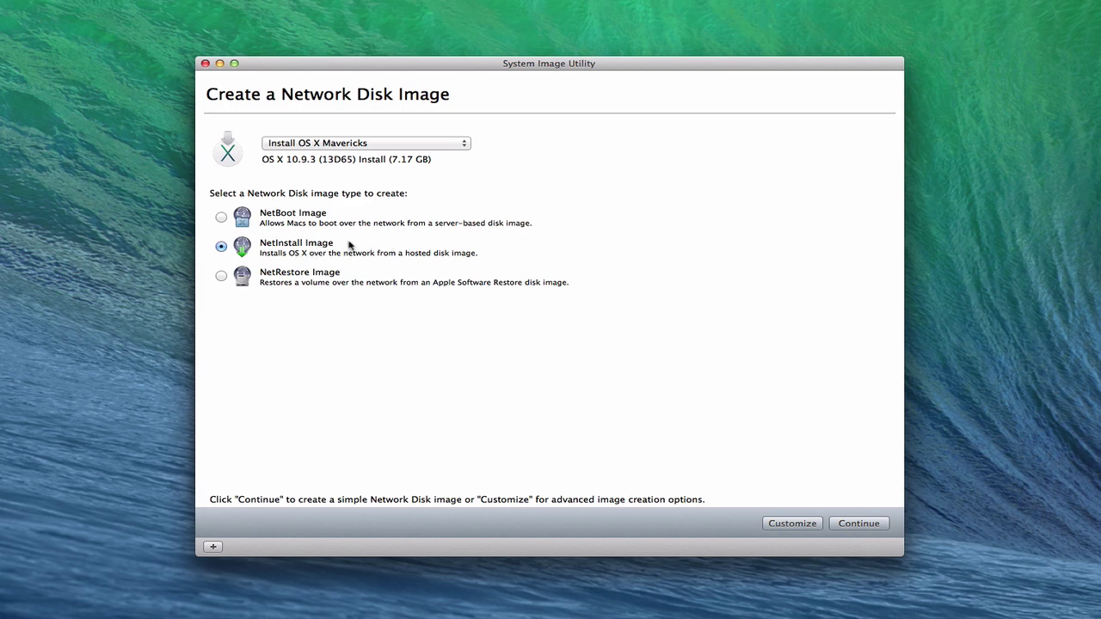
Continue with a simple NetInstall image, name the network disk OS X Mavericks, and start its creation by accepting the license agreement
left_click(848, 525)
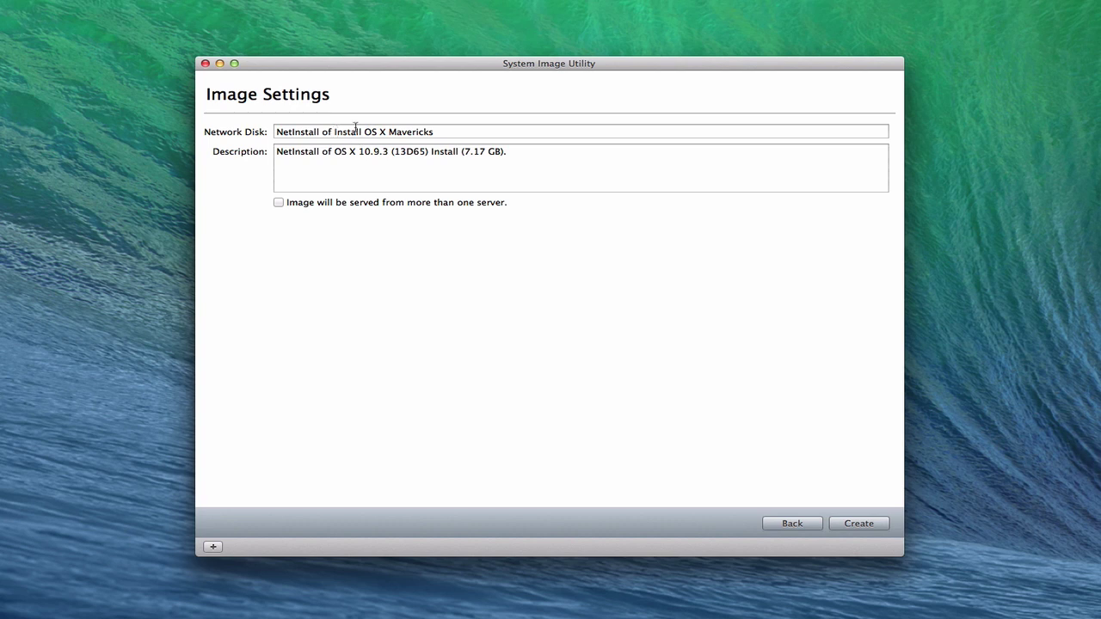
left_click_drag(364, 132, 270, 136)
key("BackSpace")
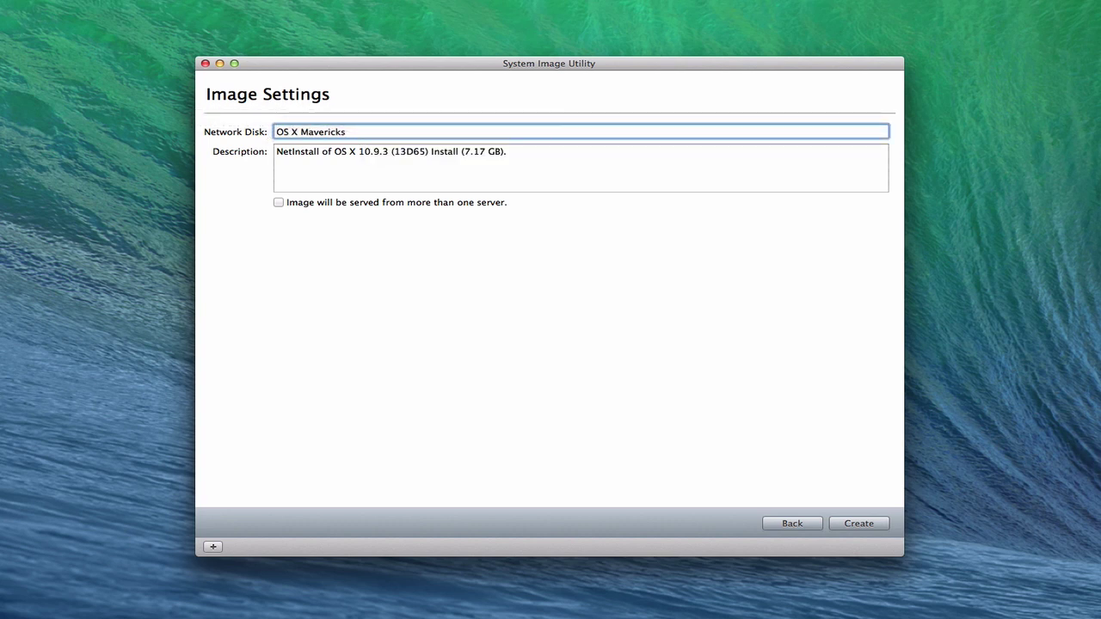
left_click(349, 132)
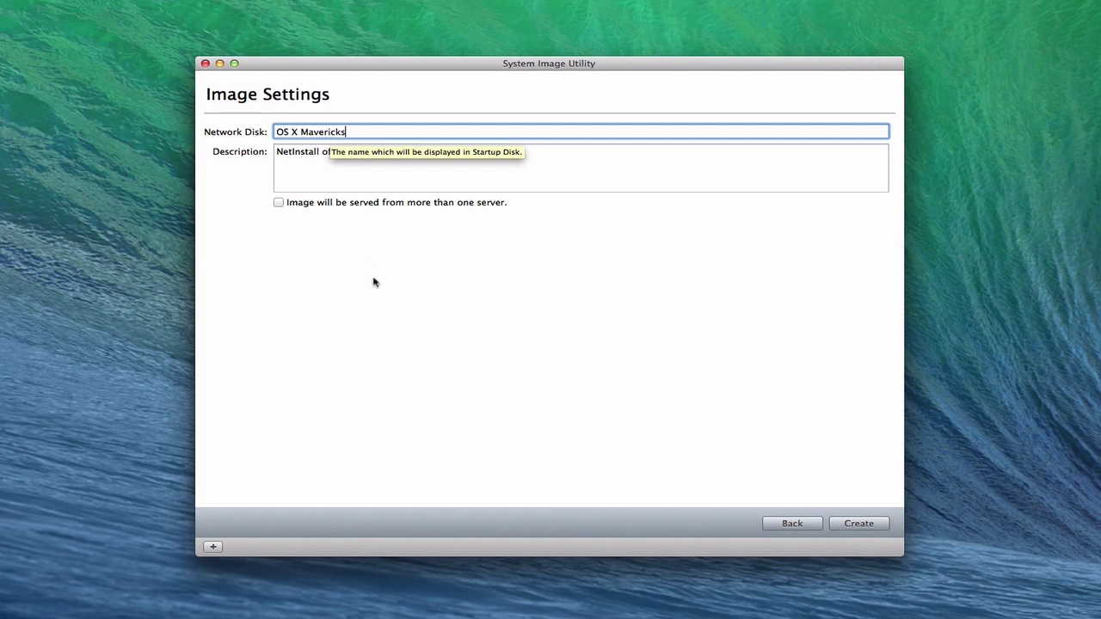
left_click(858, 524)
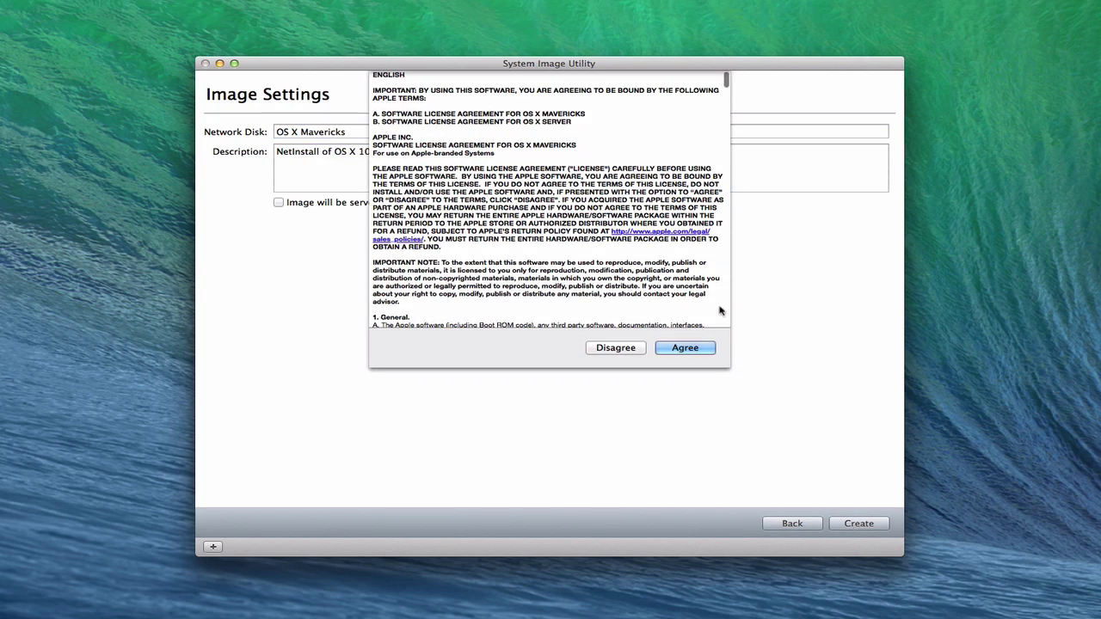
left_click(684, 348)
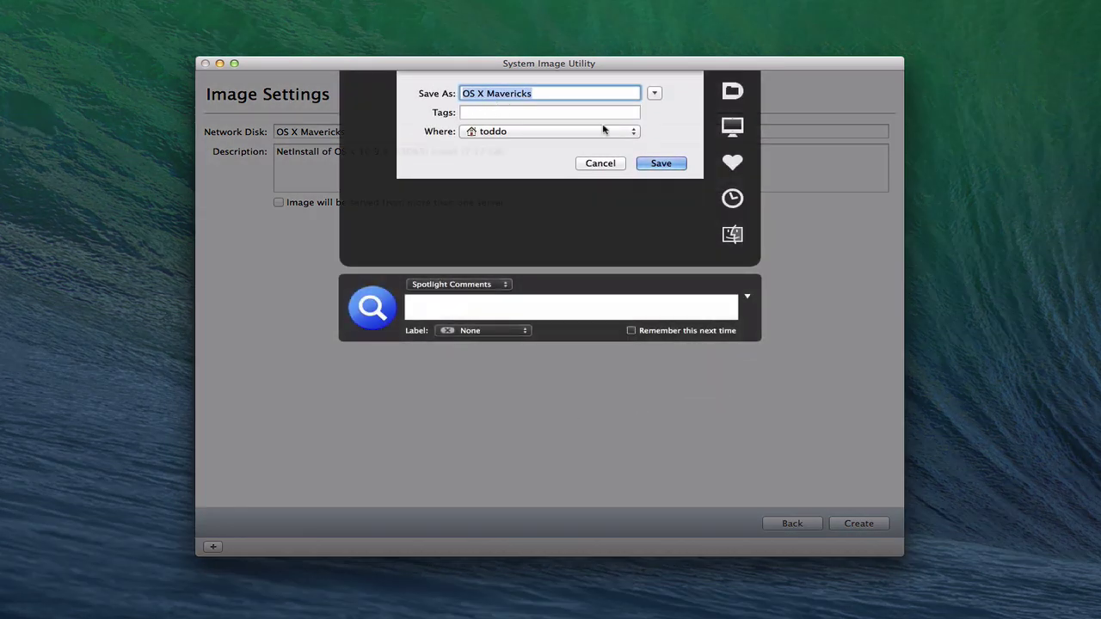
Save the OS X Mavericks image in the Server Backup folder on the Drobo volume
left_click(633, 133)
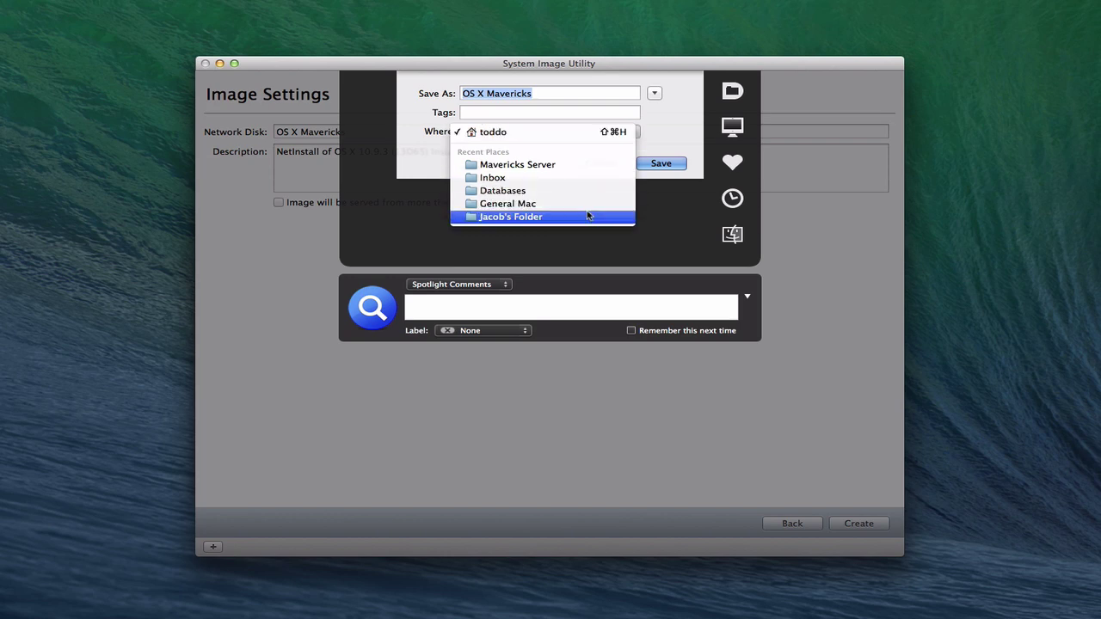
left_click(666, 126)
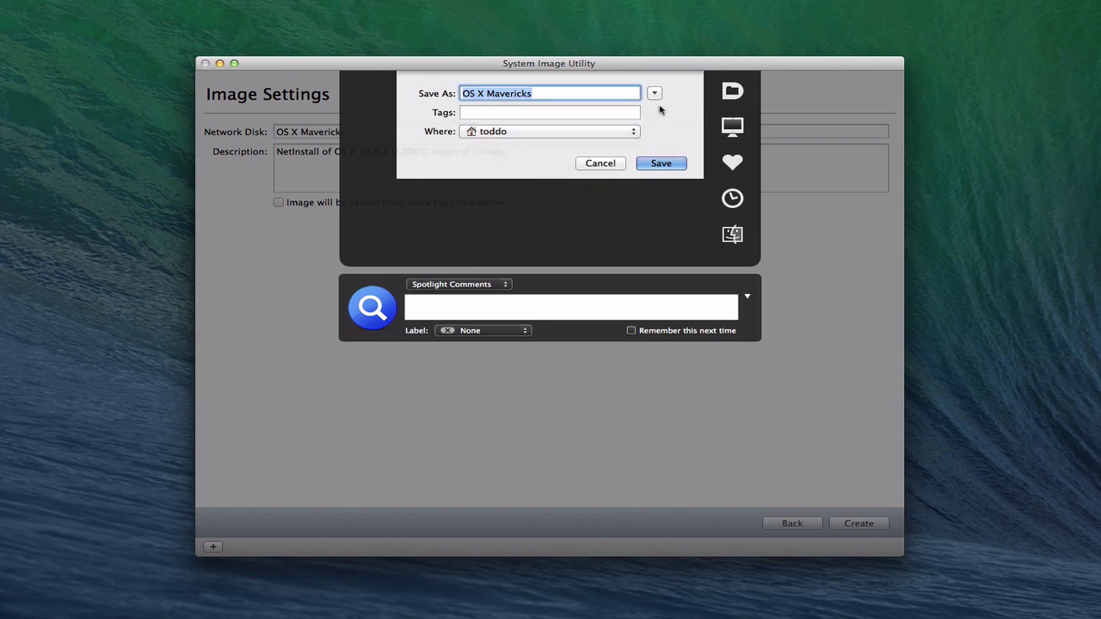
left_click(653, 95)
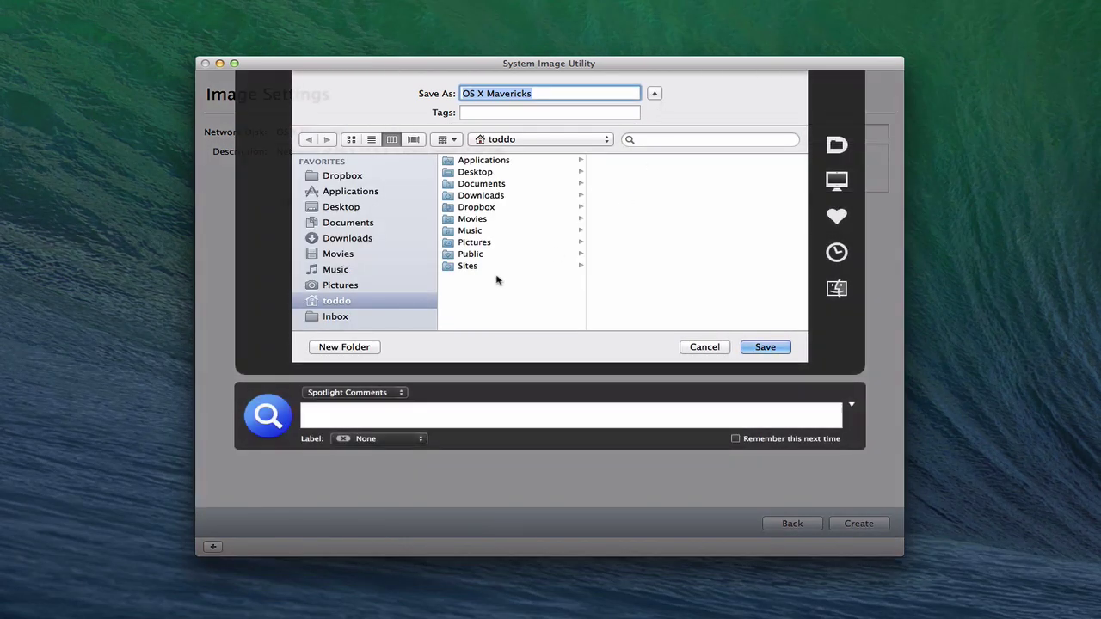
scroll(378, 275, "down", 5)
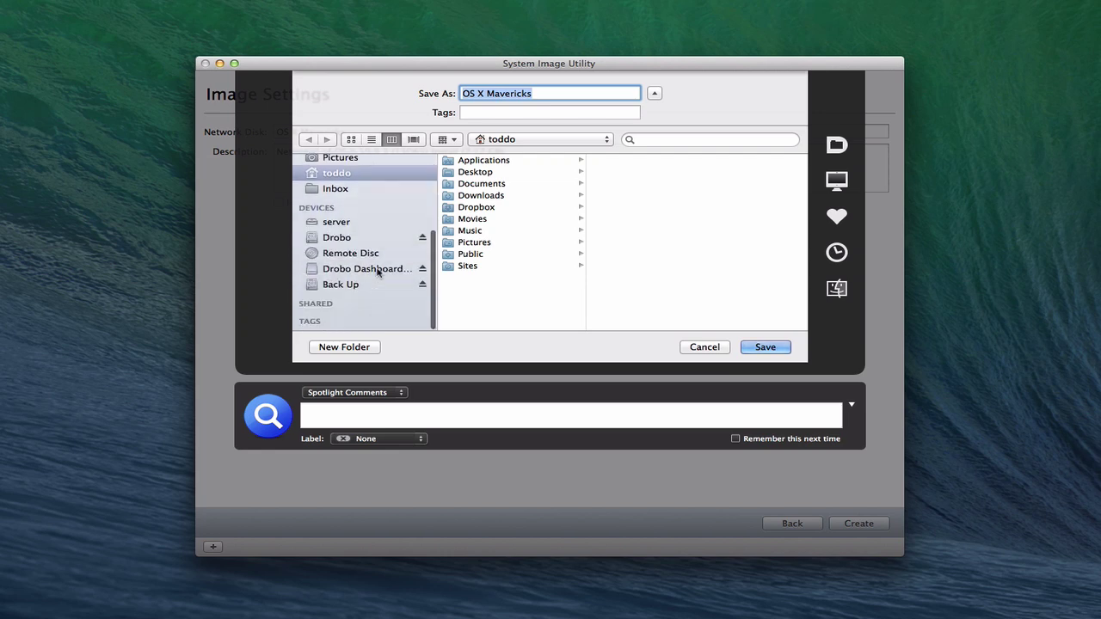
left_click(337, 243)
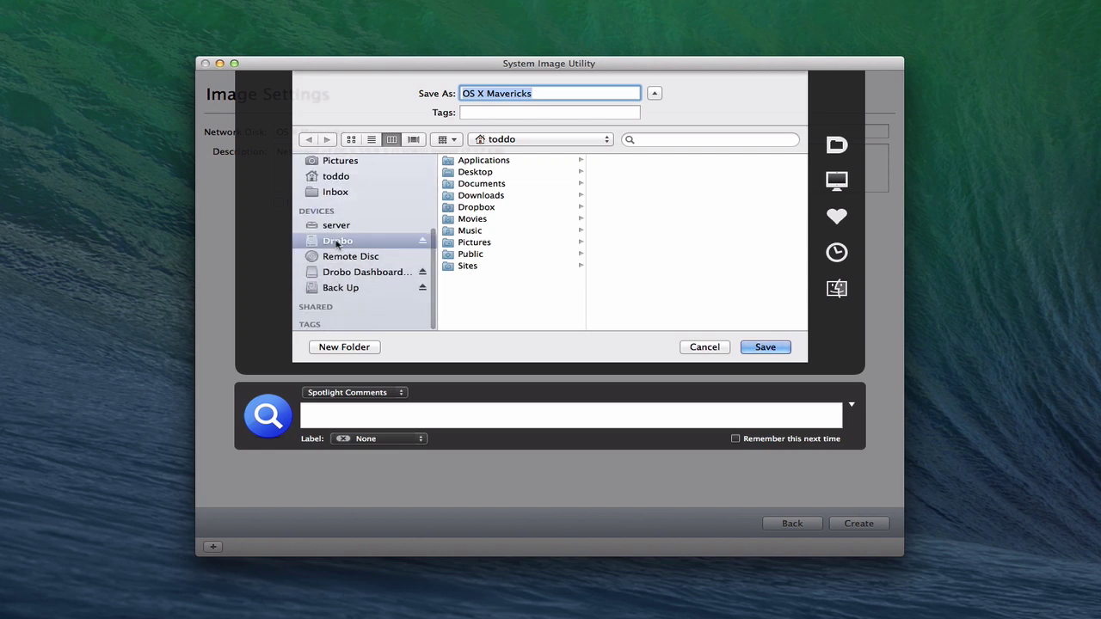
scroll(497, 250, "down", 2)
scroll(499, 253, "down", 2)
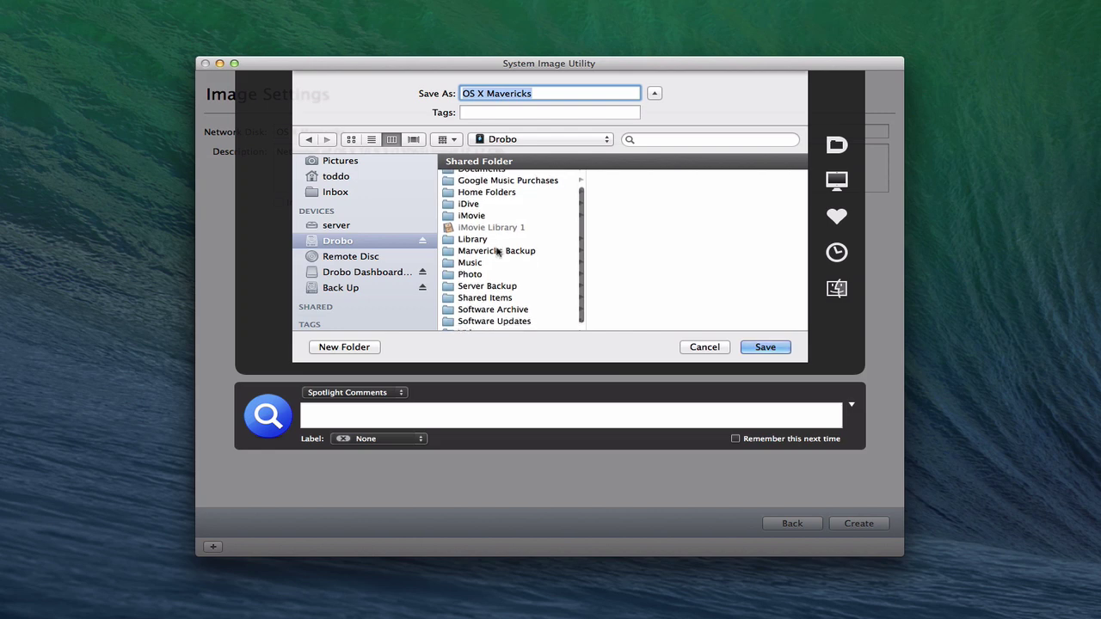
left_click(501, 291)
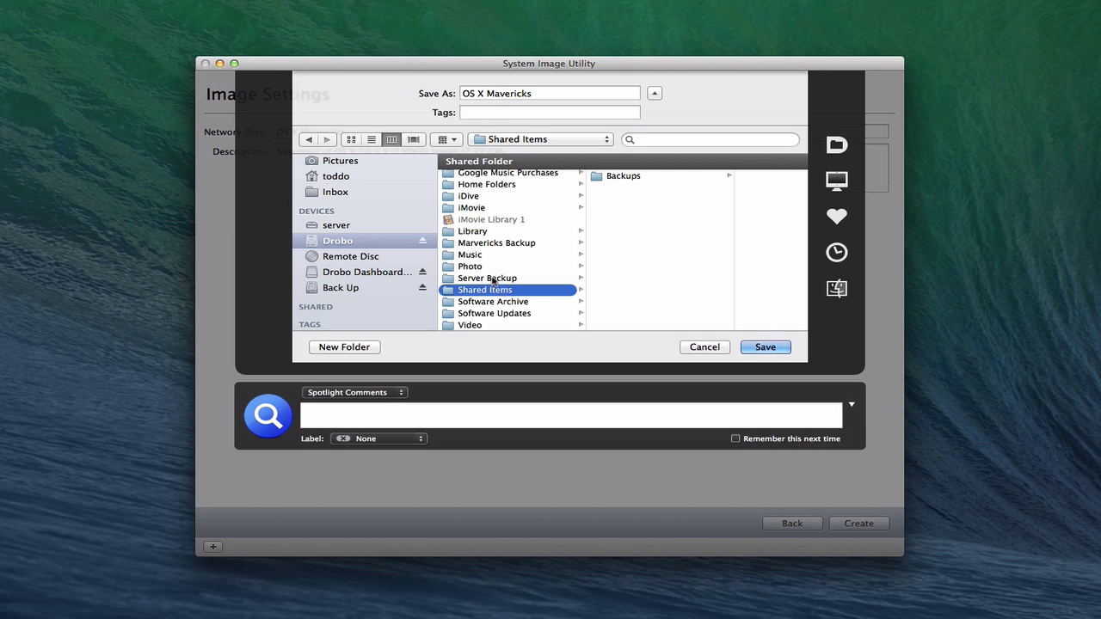
left_click(494, 278)
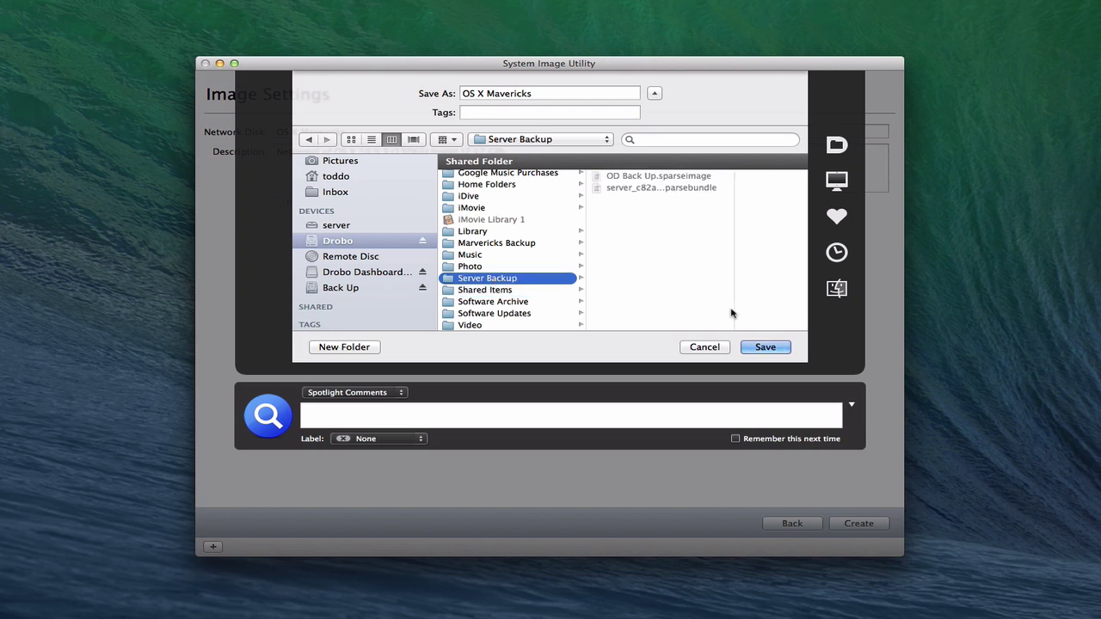
left_click(764, 347)
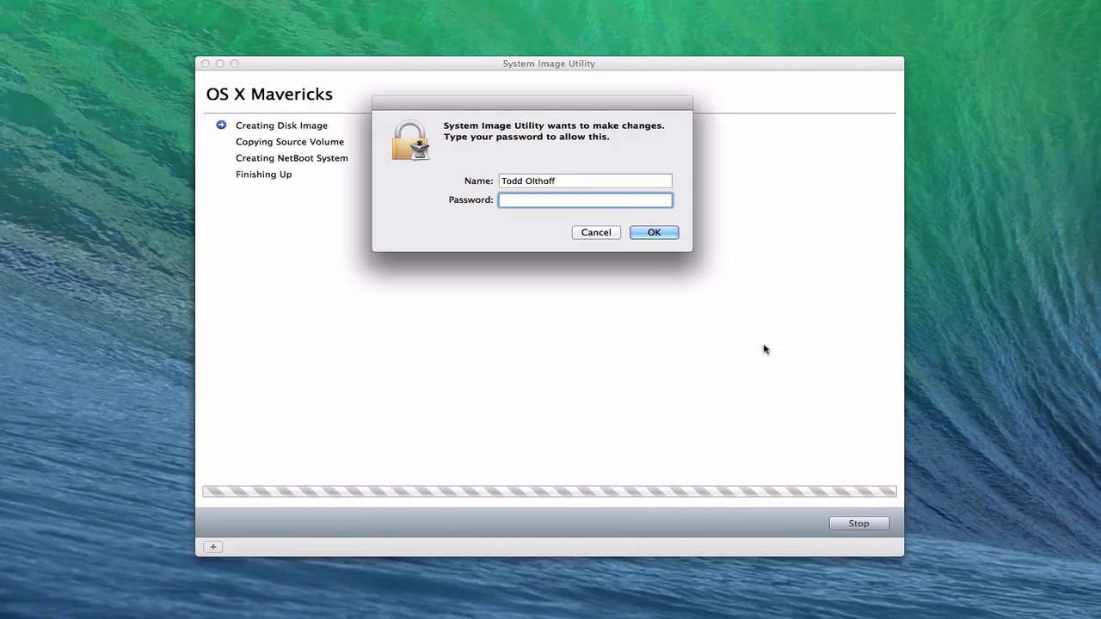
Authorize System Image Utility to create the image by entering the account password
type("********")
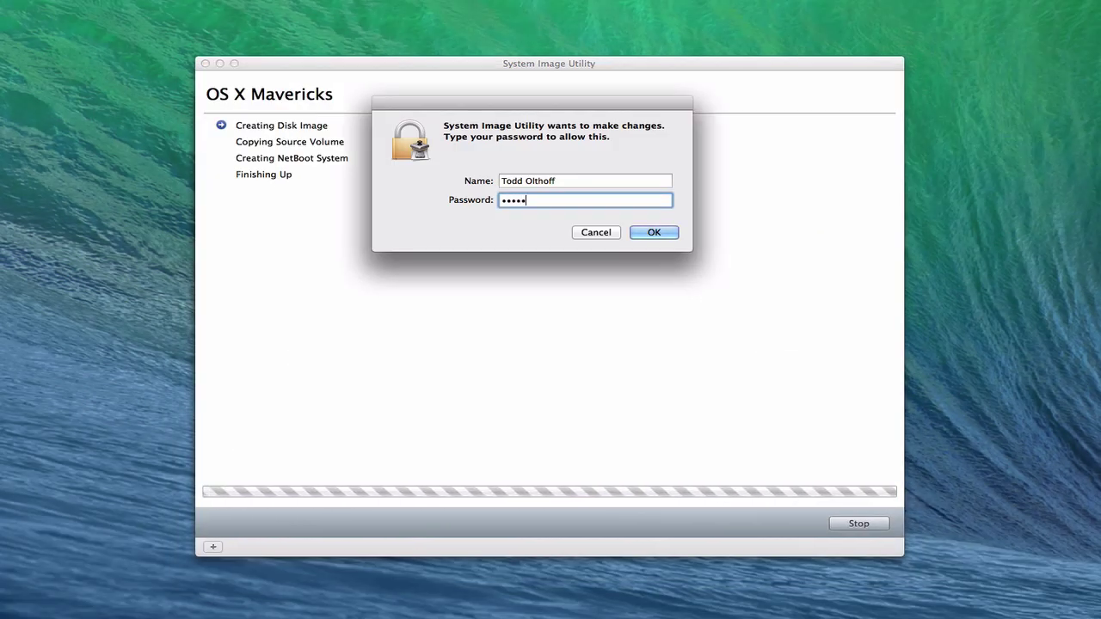
type("****")
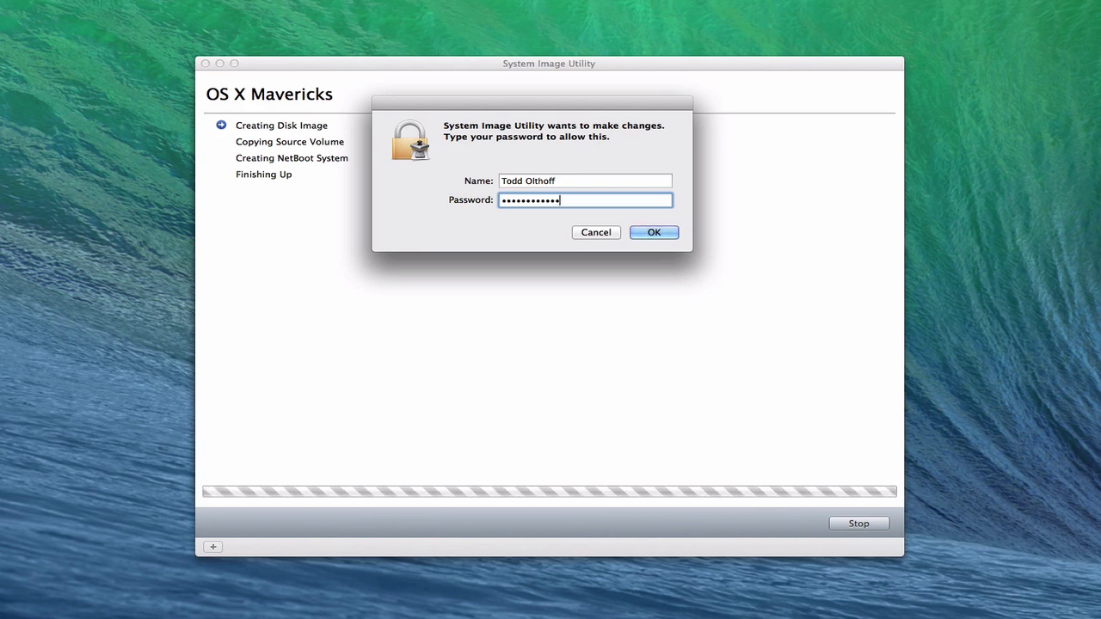
key("Return")
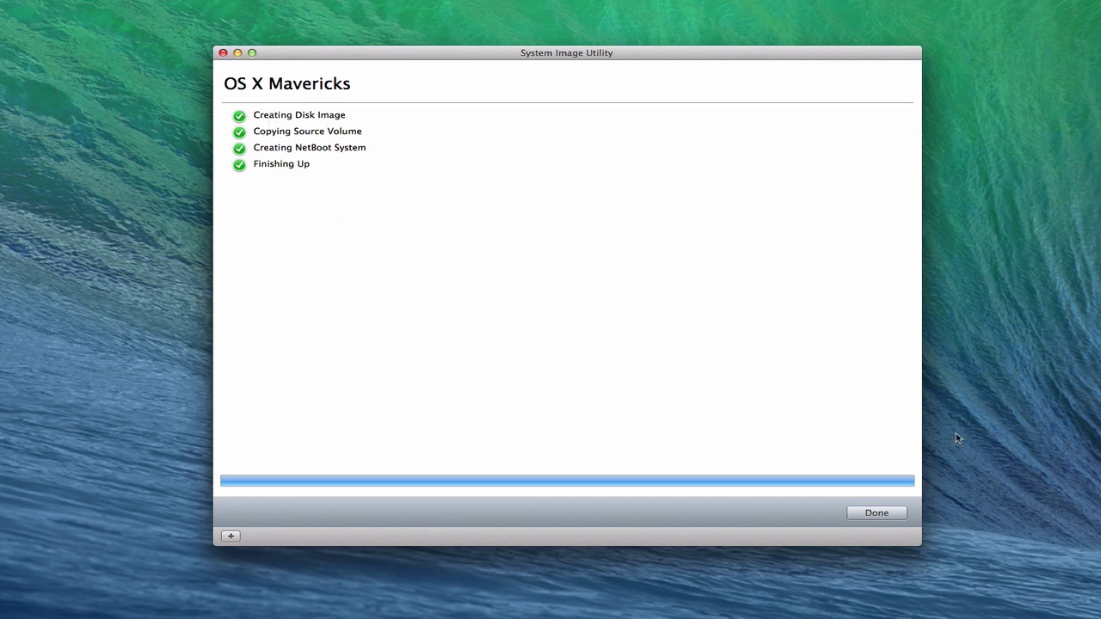
Close the finished image creation and check the source choices for another network disk image
left_click(876, 514)
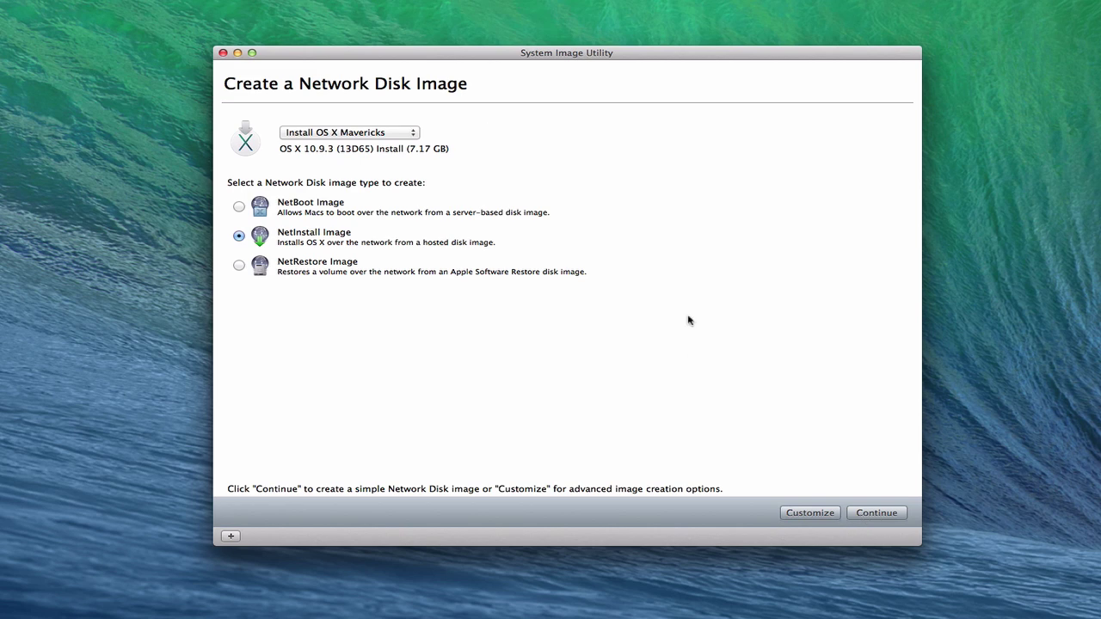
left_click(416, 135)
left_click(460, 137)
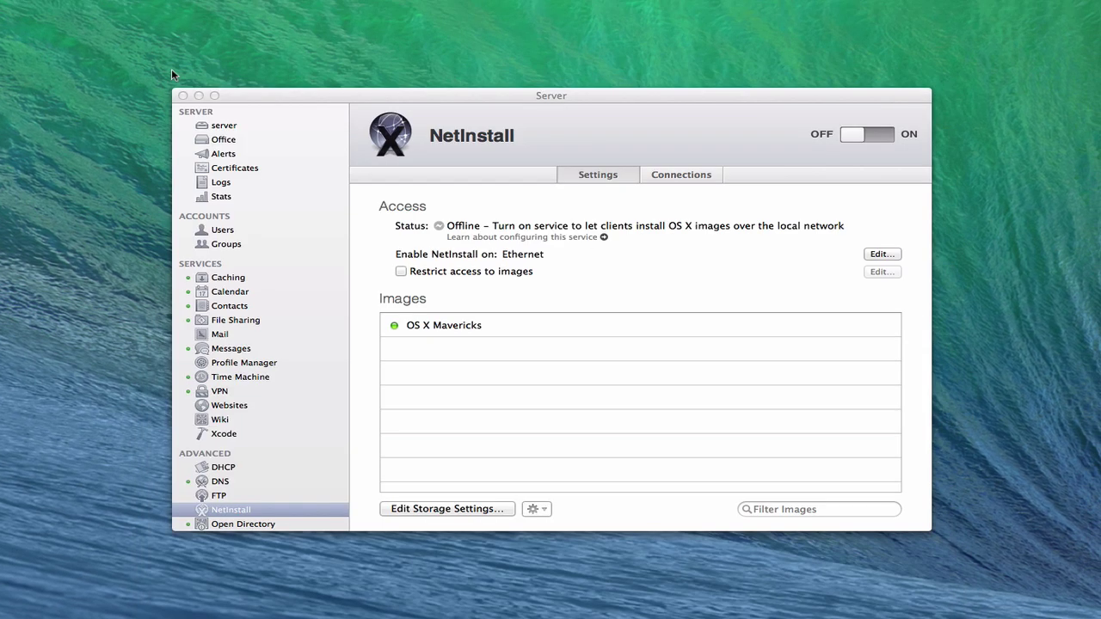
Switch to Finder, inspect the Server Backup folder on Drobo, and return to the NetInstall settings in Server
left_click(296, 96)
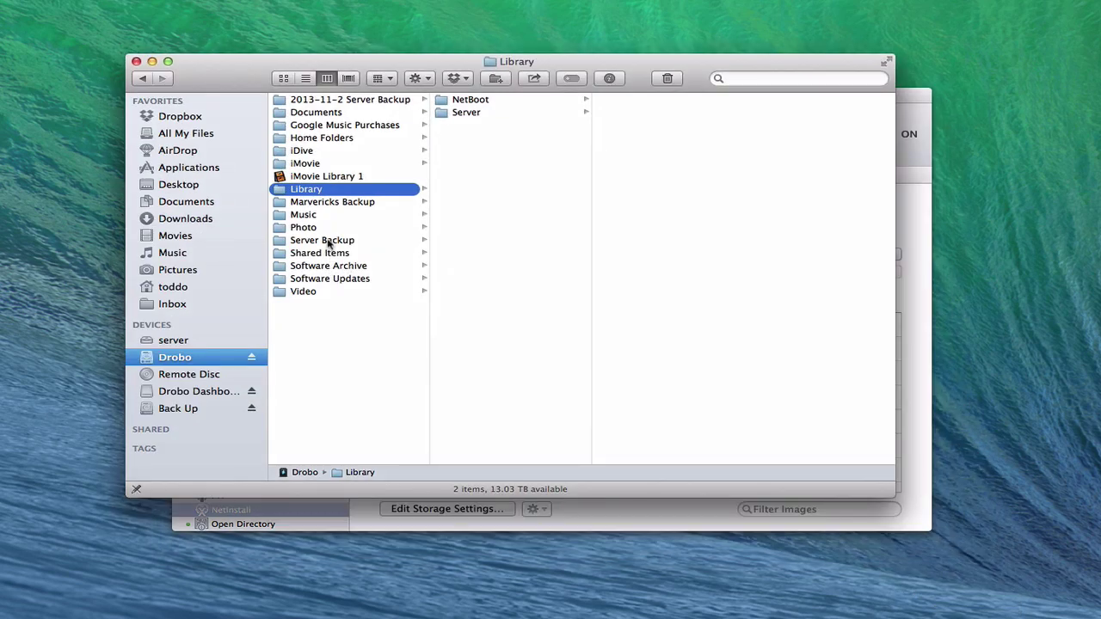
left_click(328, 243)
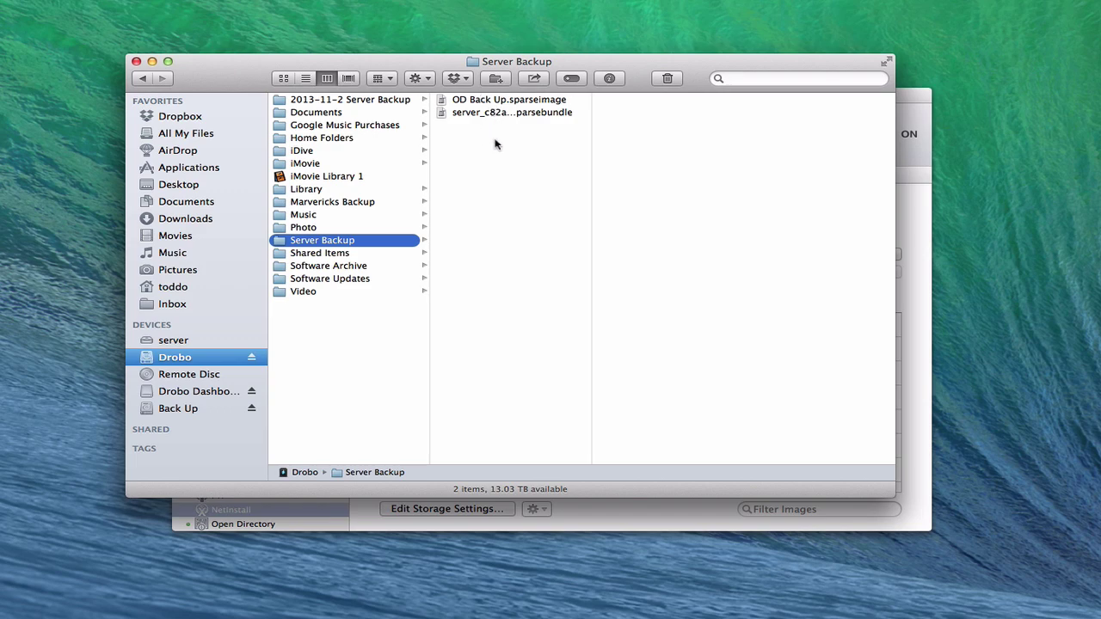
left_click_drag(408, 62, 450, 81)
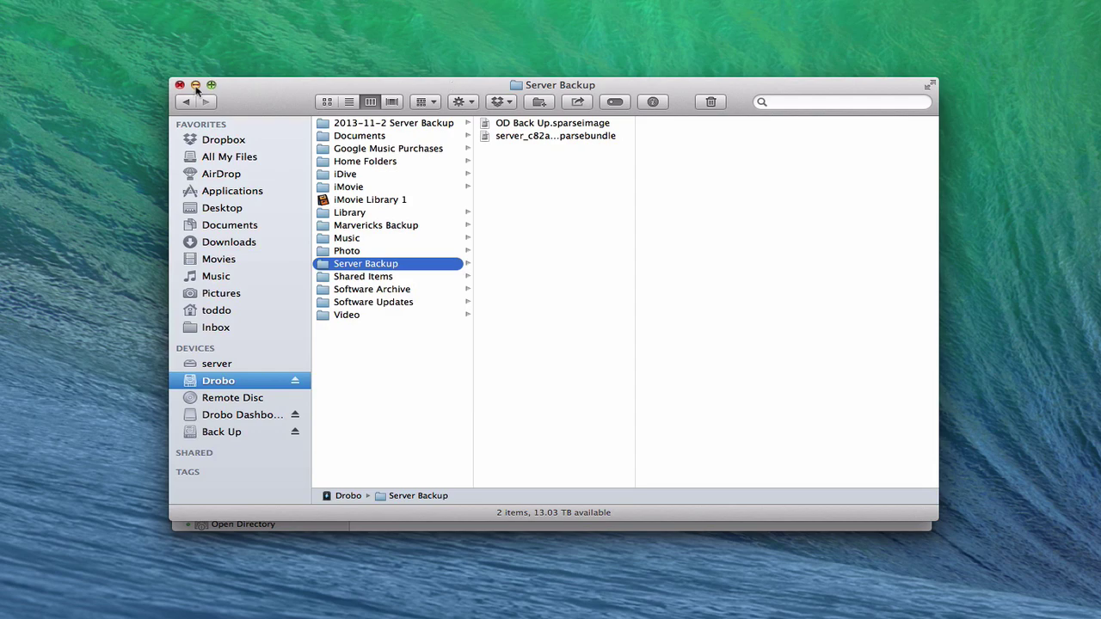
left_click(196, 87)
left_click(417, 99)
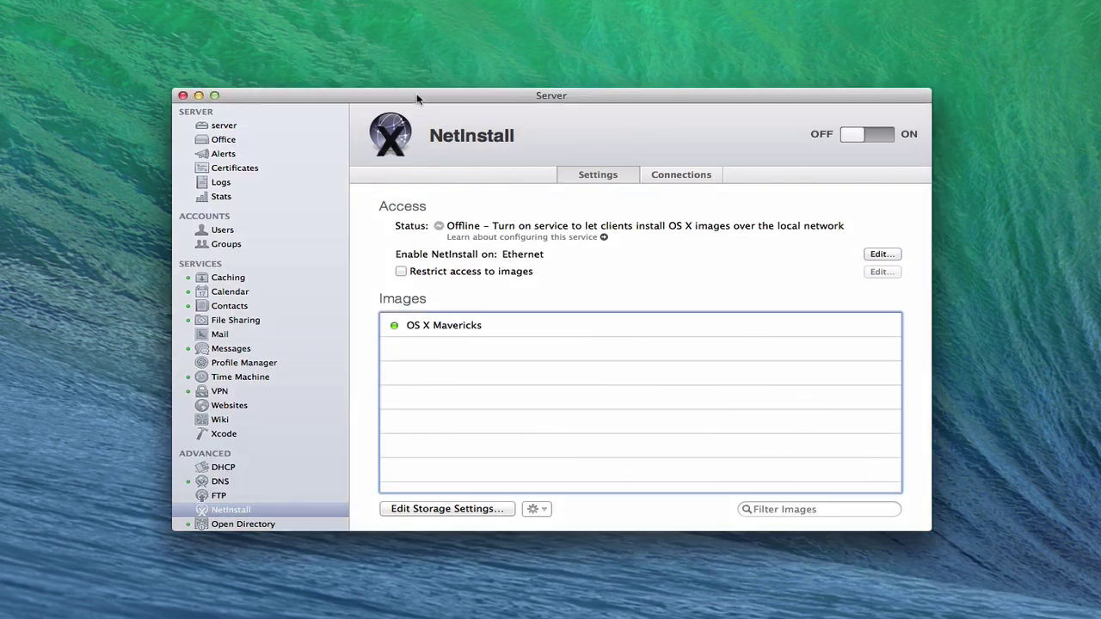
Review the NetInstall storage settings and keep Images & Client Data as the stored data for the Drobo volume
left_click(451, 509)
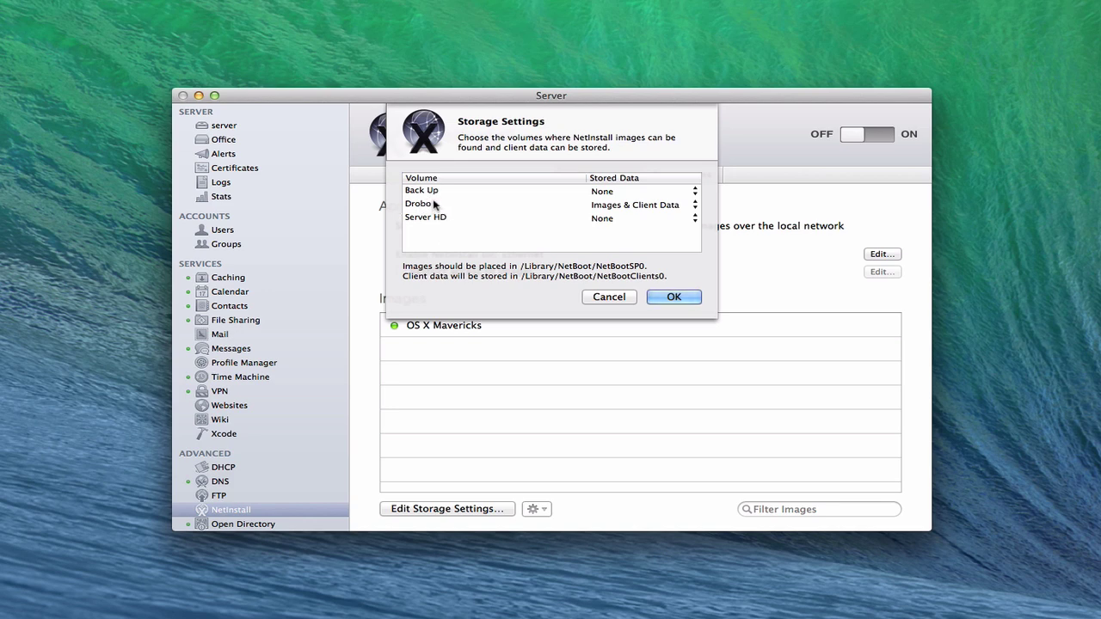
left_click(696, 206)
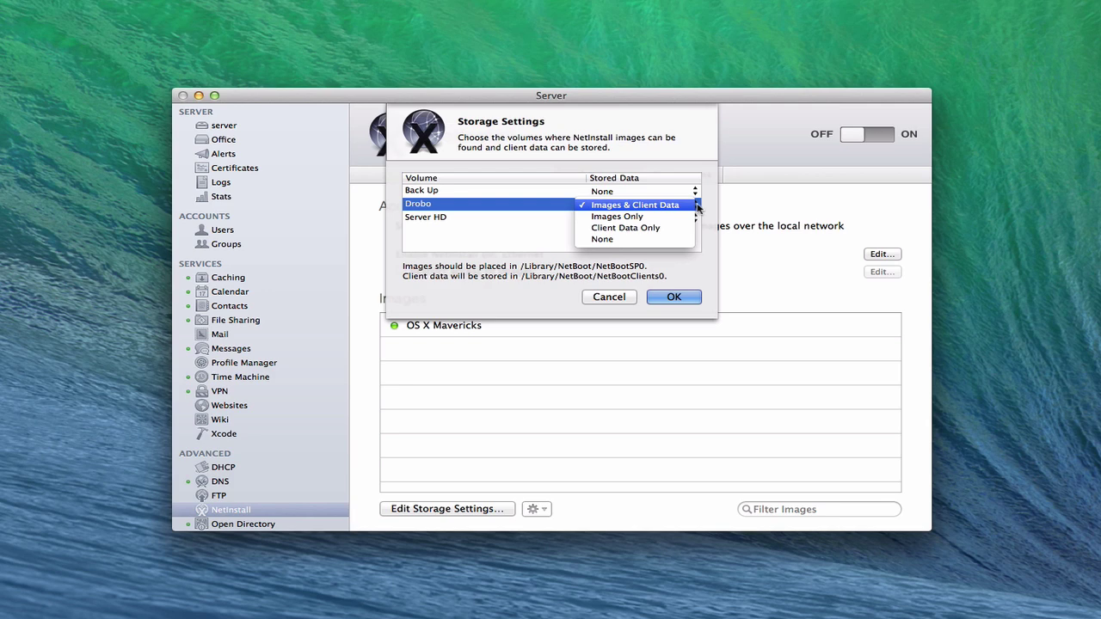
left_click(648, 129)
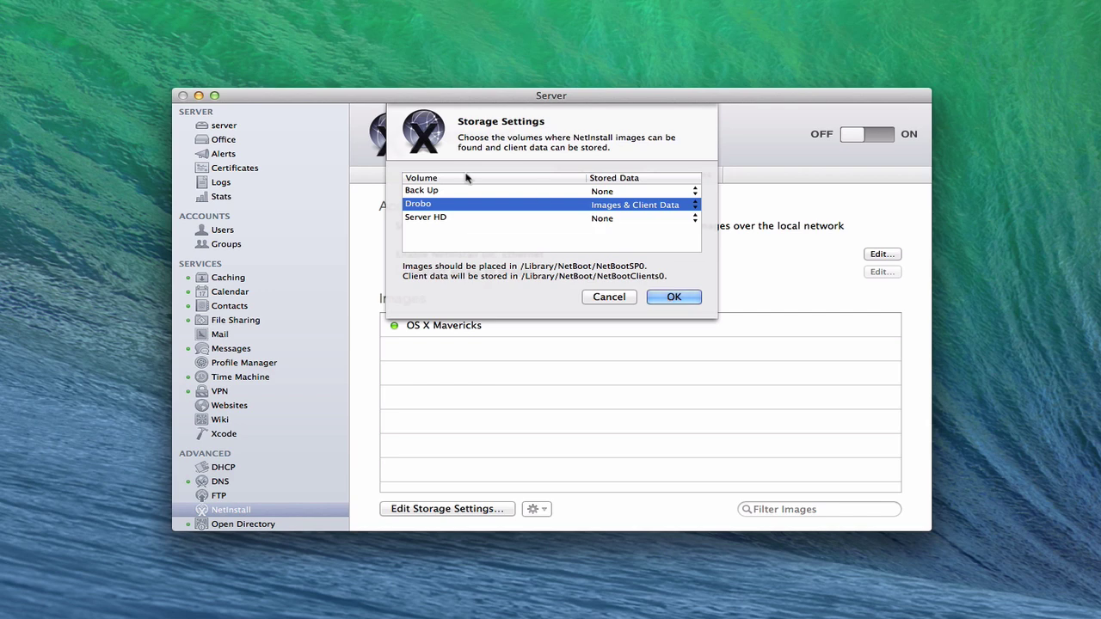
left_click(674, 296)
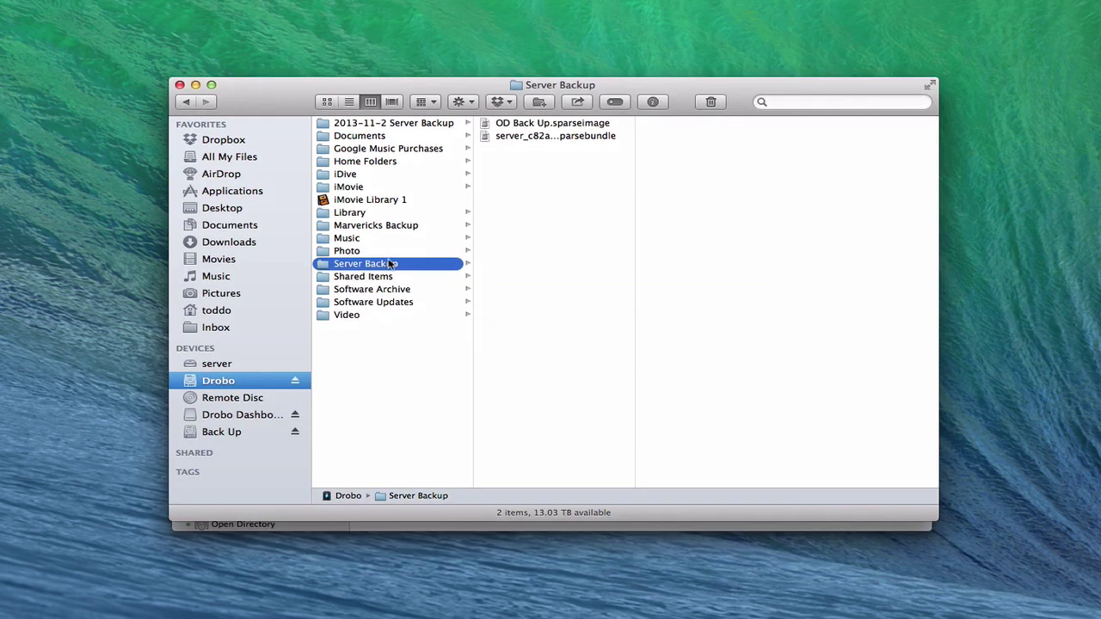
In Finder, examine the contents of OS X Mavericks.nbi in Drobo's Library/NetBoot/NetBootSP0 folder
left_click(346, 213)
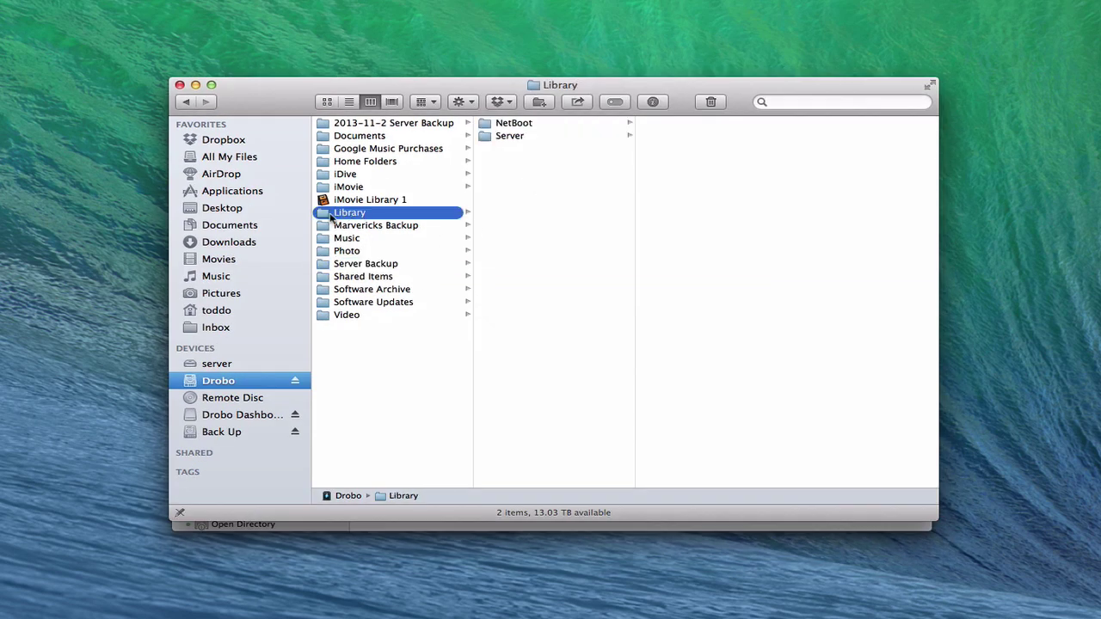
left_click(510, 125)
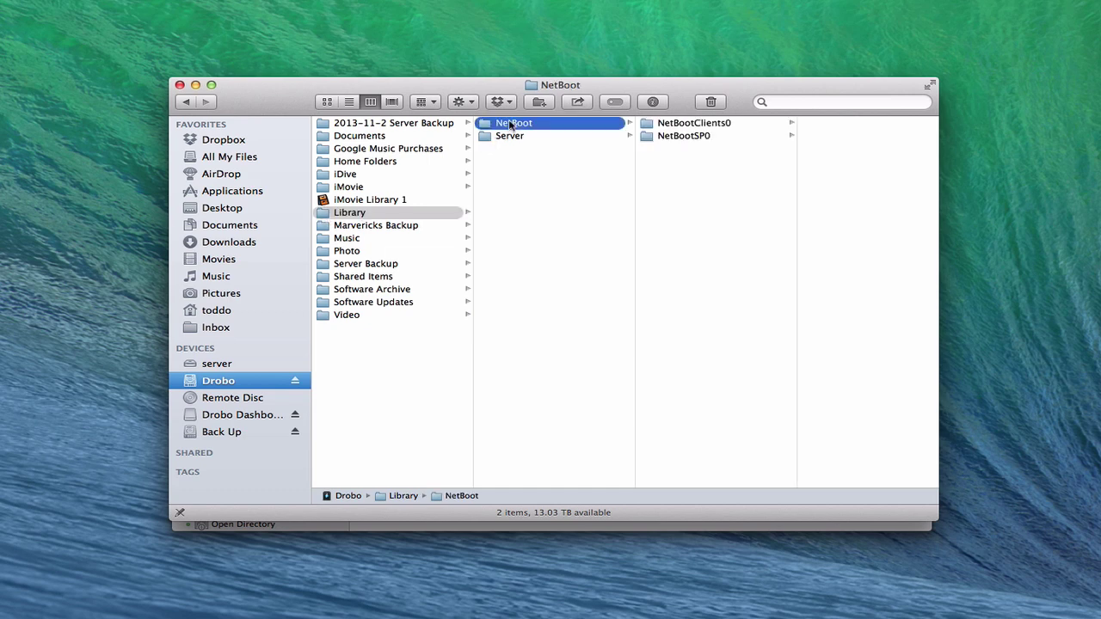
left_click(697, 138)
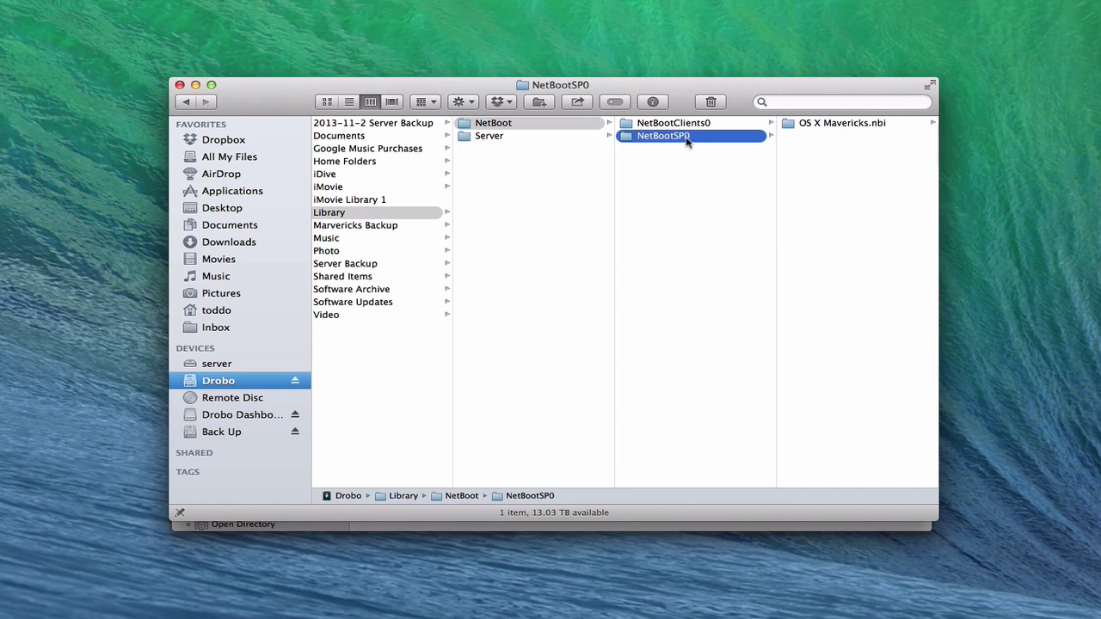
left_click(818, 125)
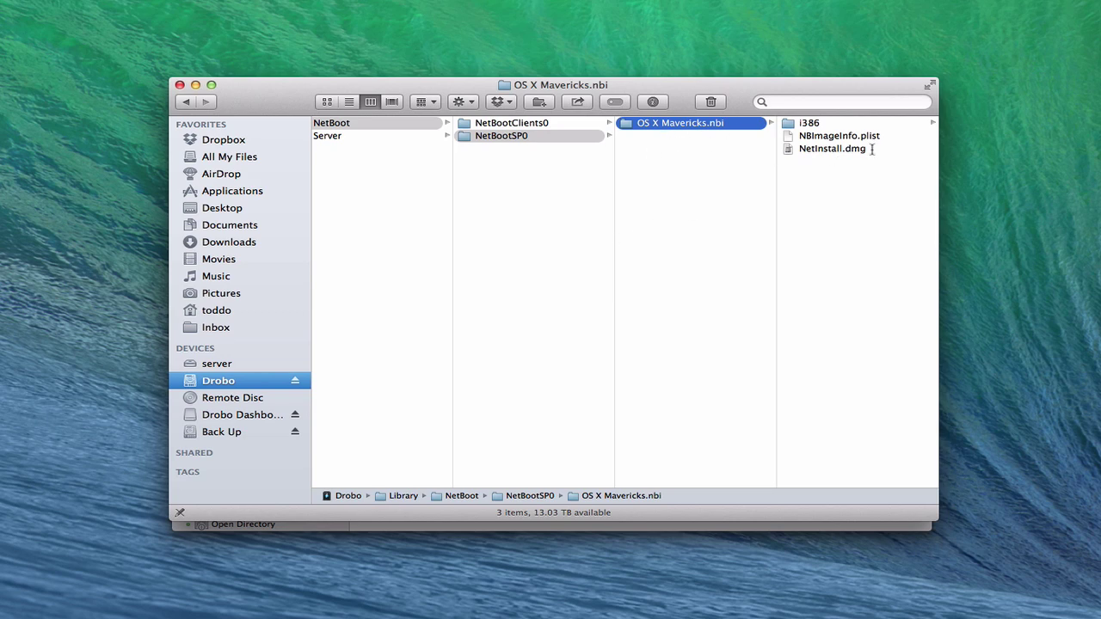
scroll(559, 266, "left", 5)
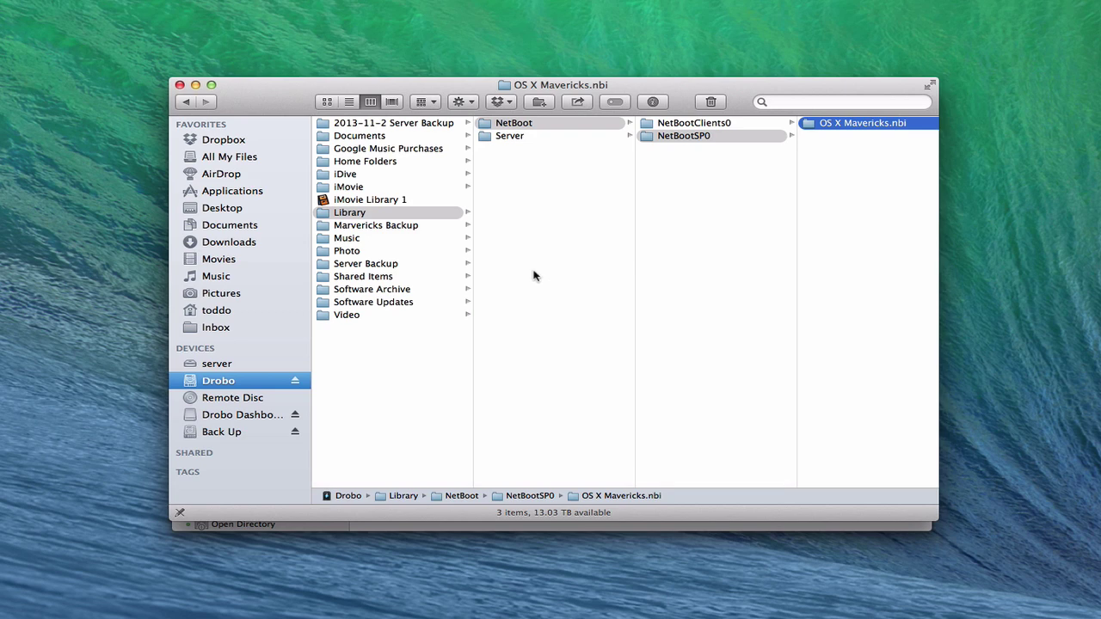
Return to Server and keep Ethernet enabled as the network interface for serving NetInstall images
left_click(195, 85)
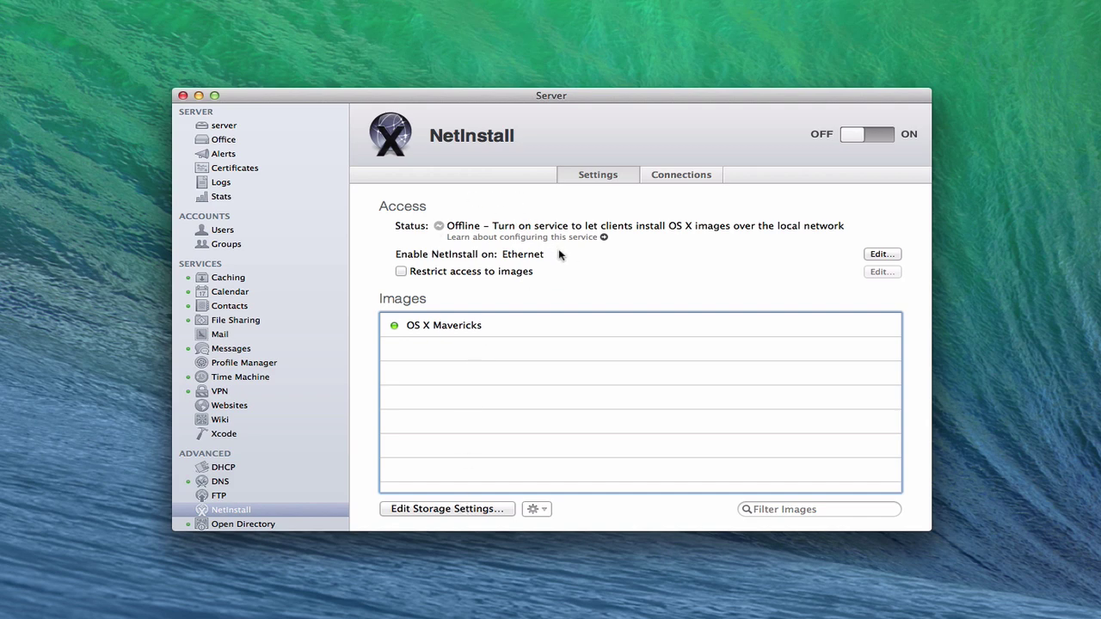
left_click(883, 252)
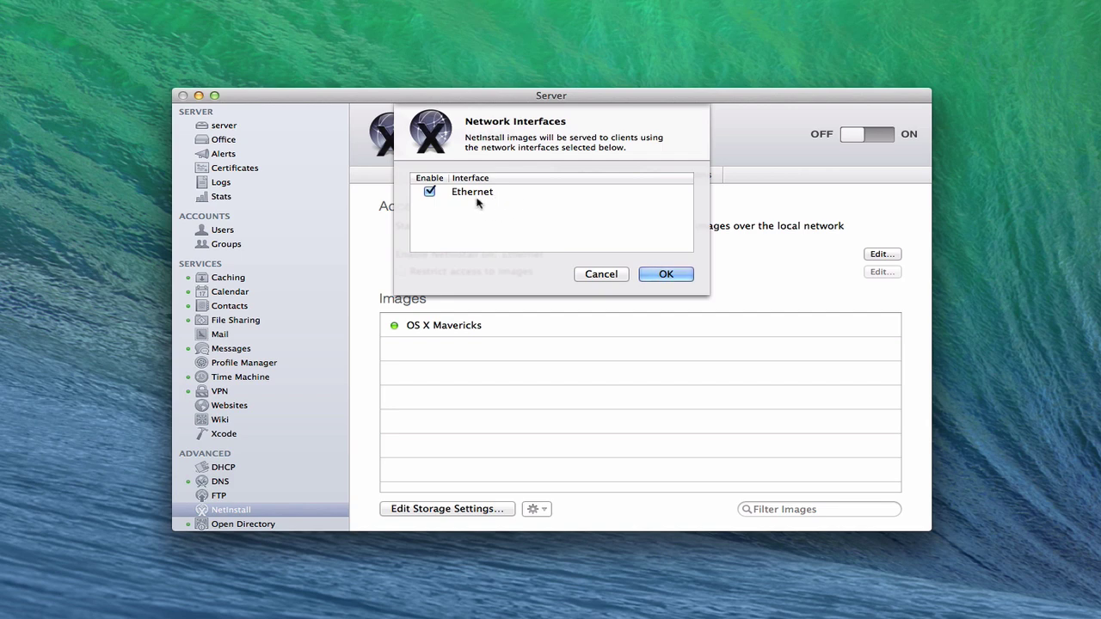
left_click(646, 273)
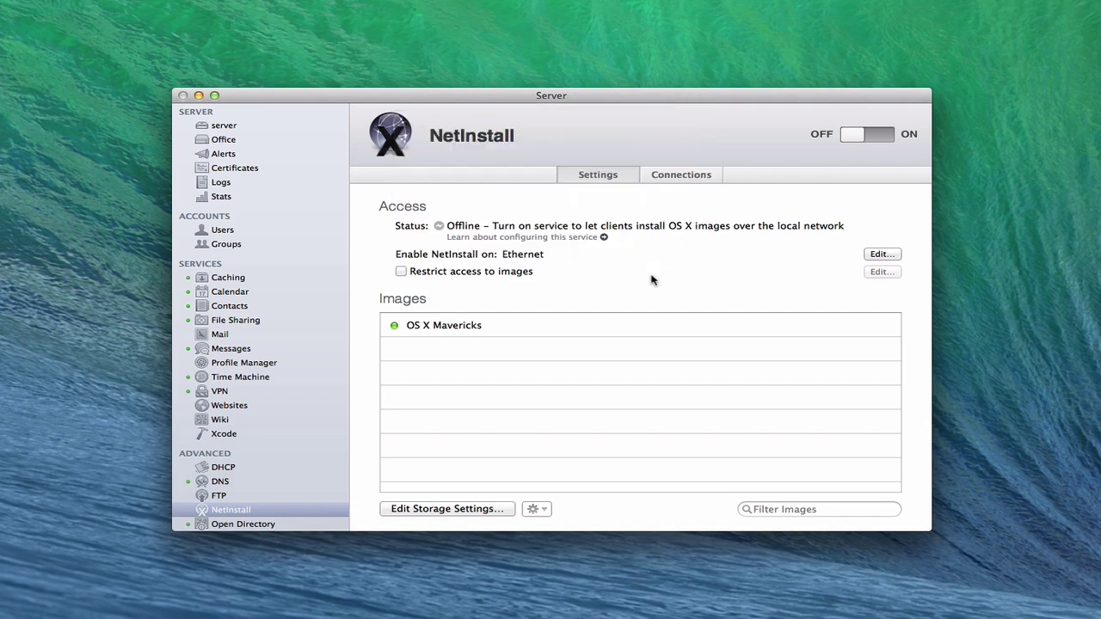
Try restricting access to images by adding a MAC address entry to the global access filter
left_click(400, 272)
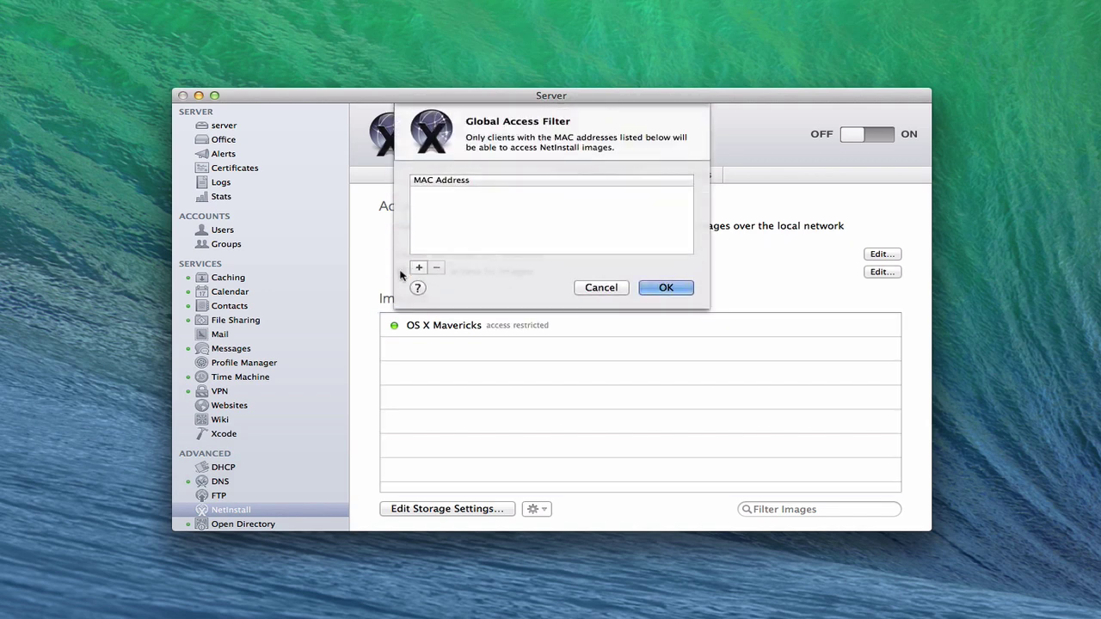
left_click(419, 268)
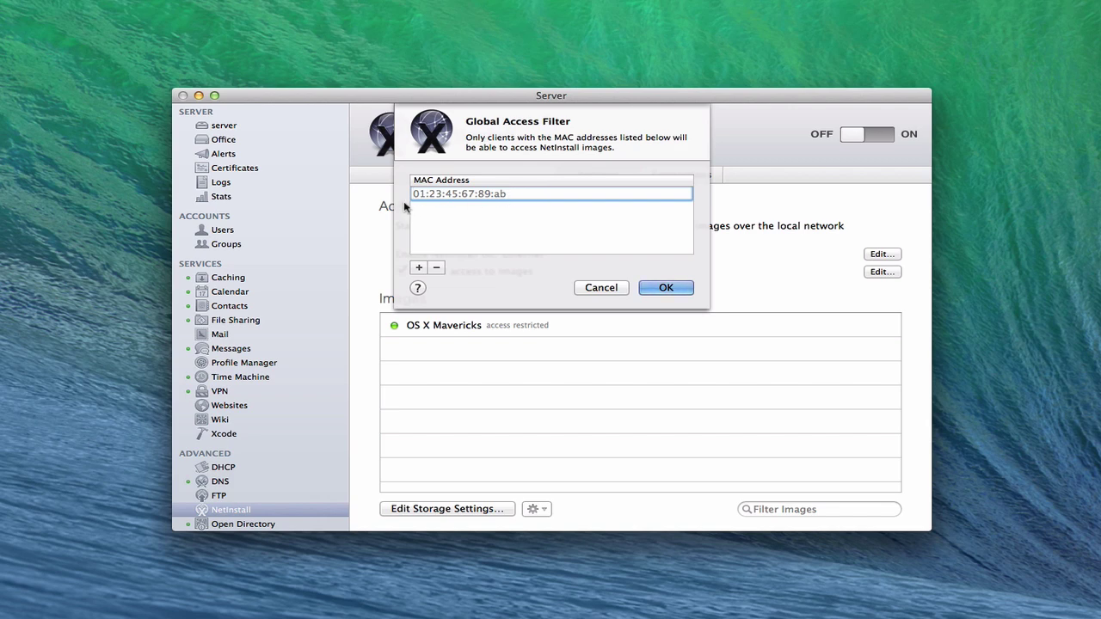
left_click(600, 287)
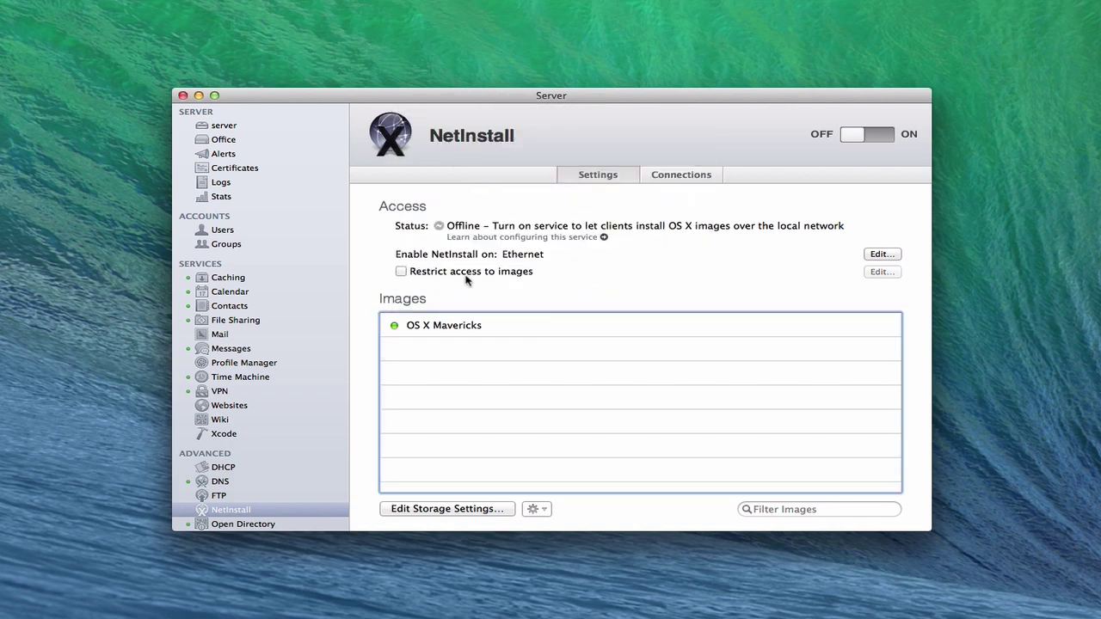
Open the OS X Mavericks image settings and review the availability protocols, keeping HTTP
left_click(427, 327)
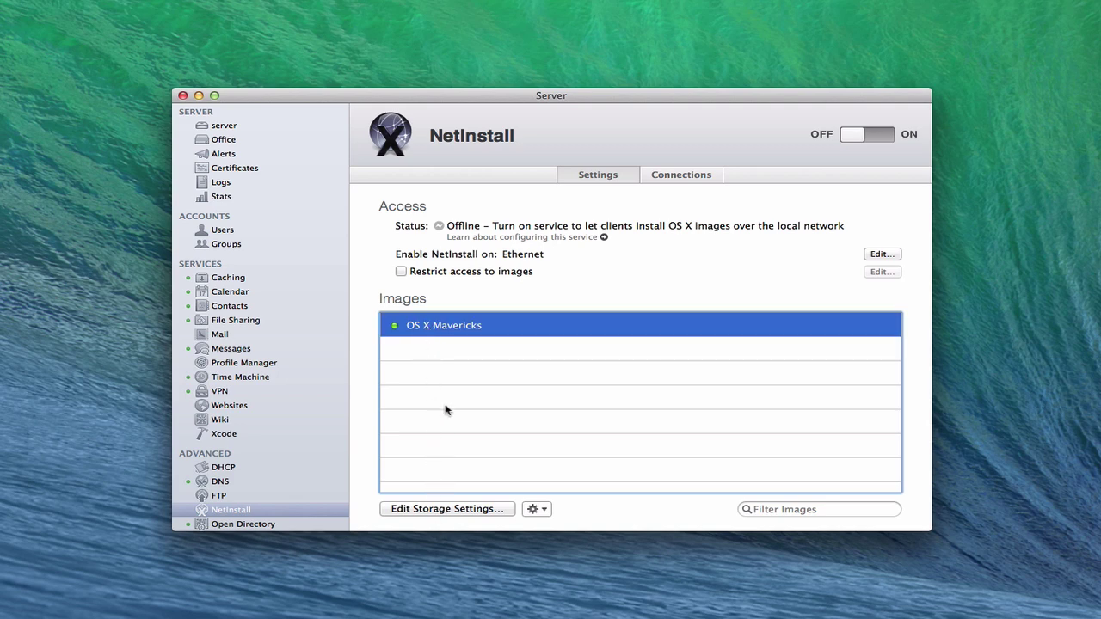
left_click(542, 510)
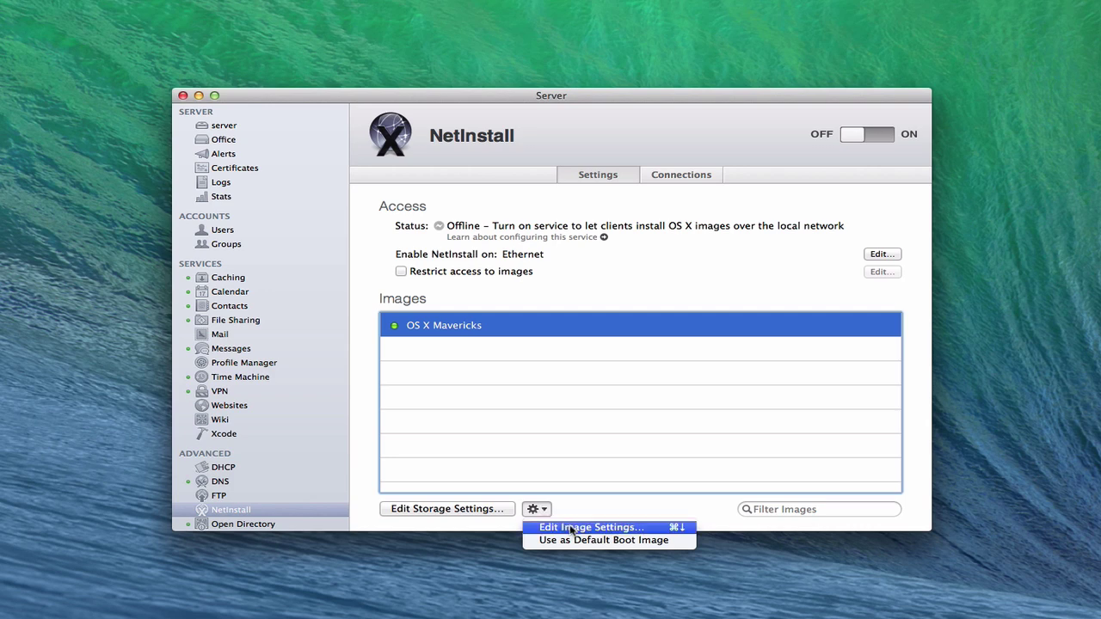
left_click(571, 528)
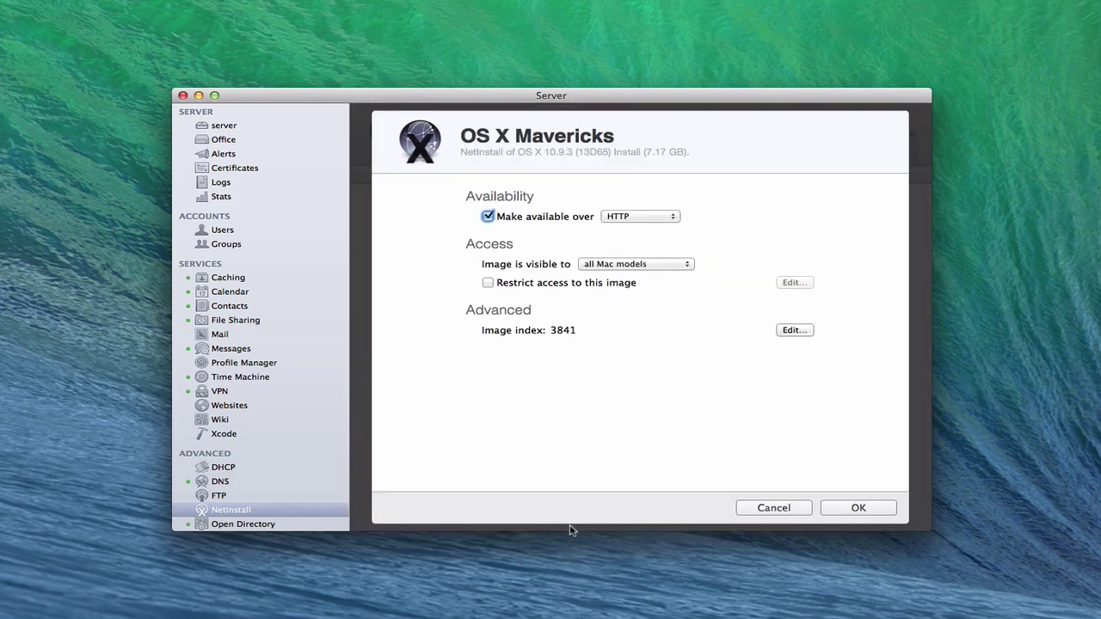
left_click(671, 218)
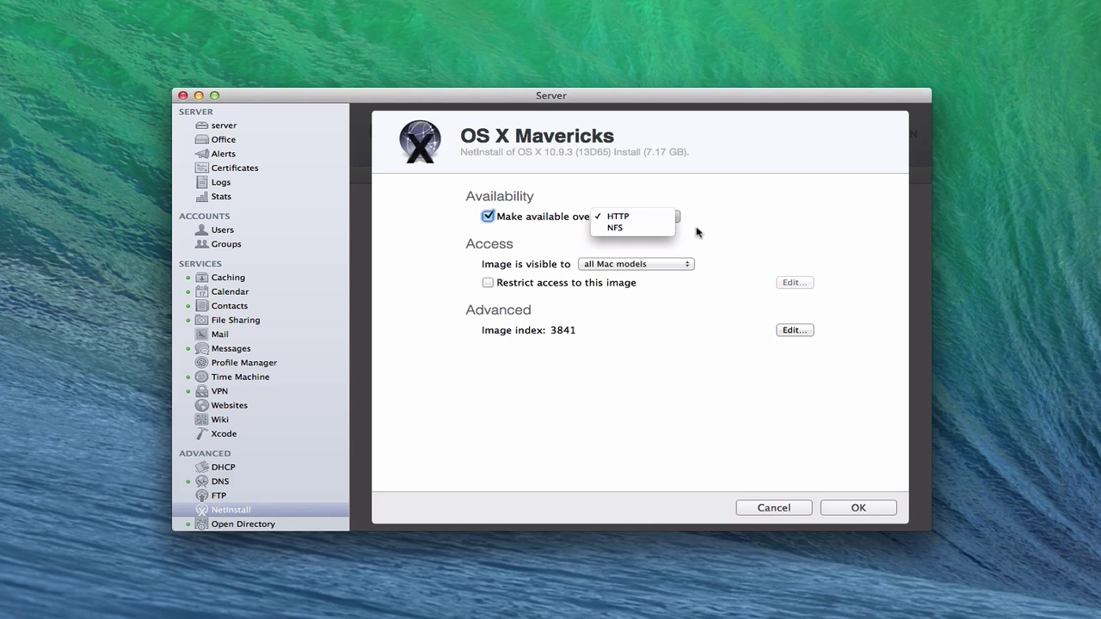
left_click(697, 232)
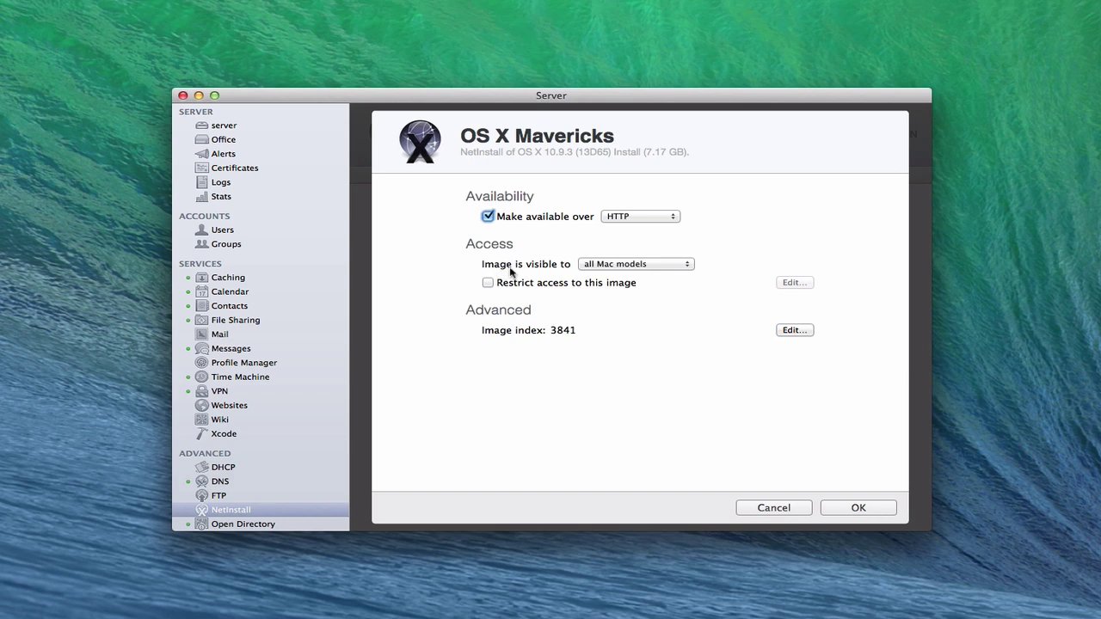
Examine the Mac models that image visibility can be limited to, and cancel the Mac Model Filter
left_click(688, 267)
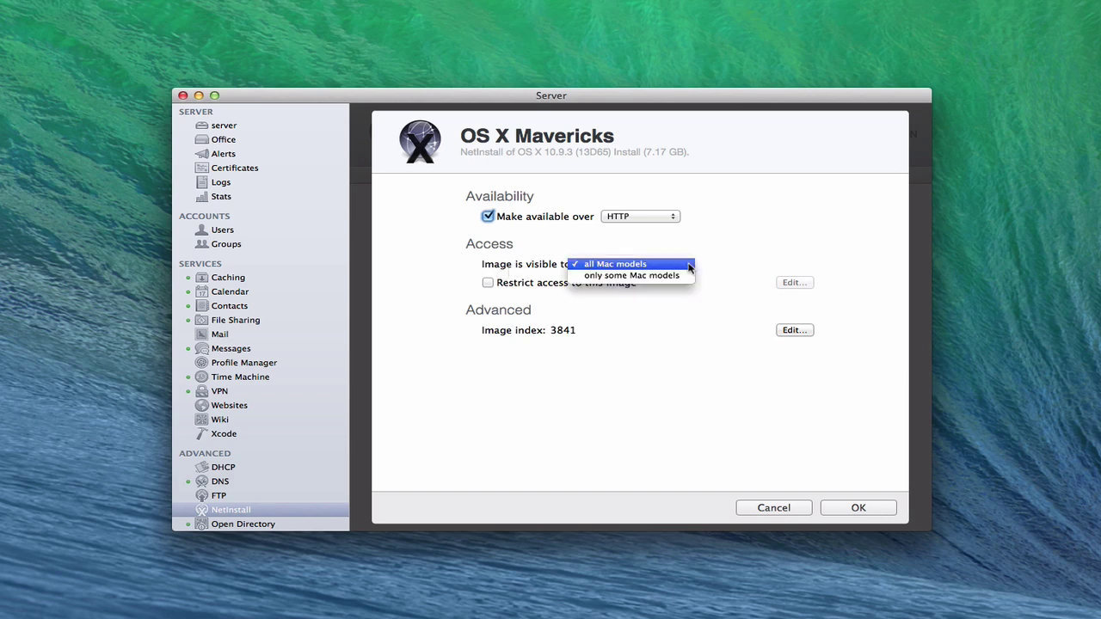
key("Escape")
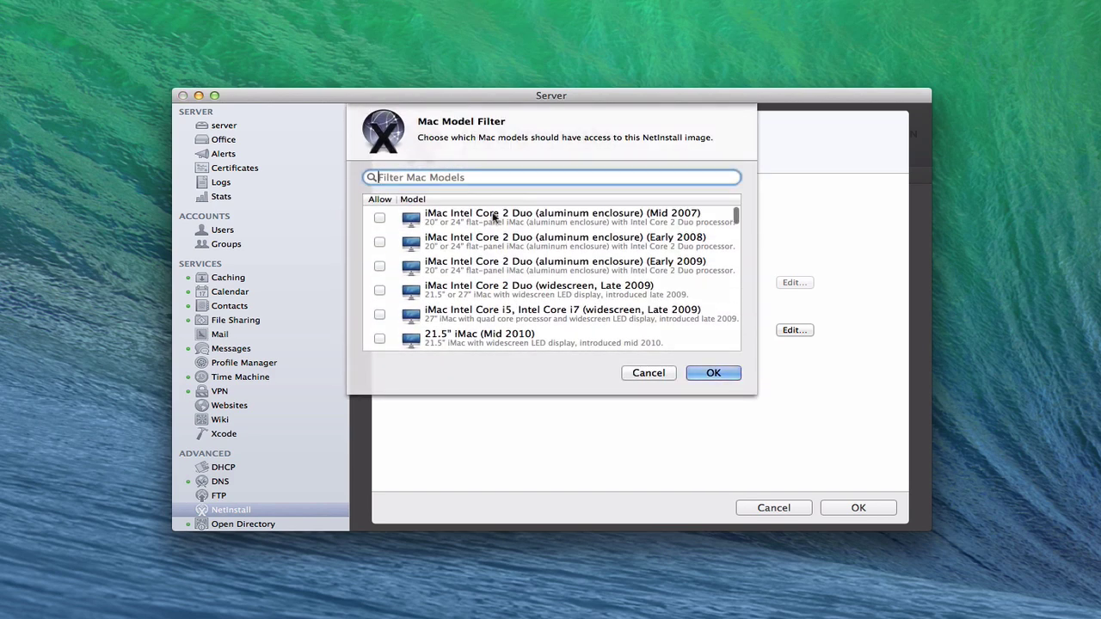
scroll(469, 339, "down", 10)
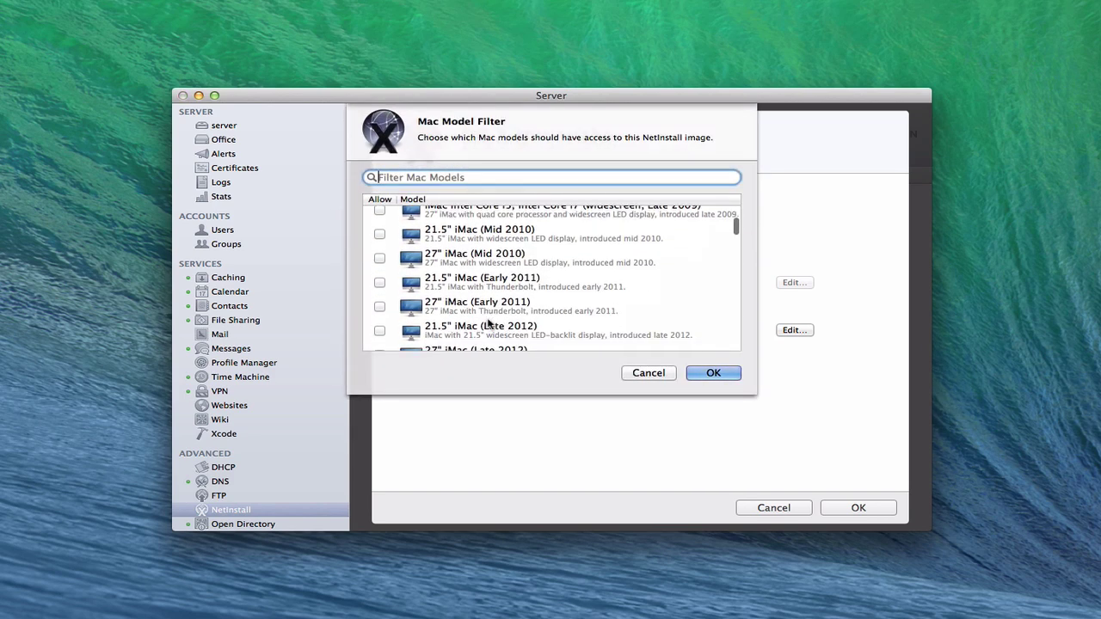
scroll(488, 321, "down", 8)
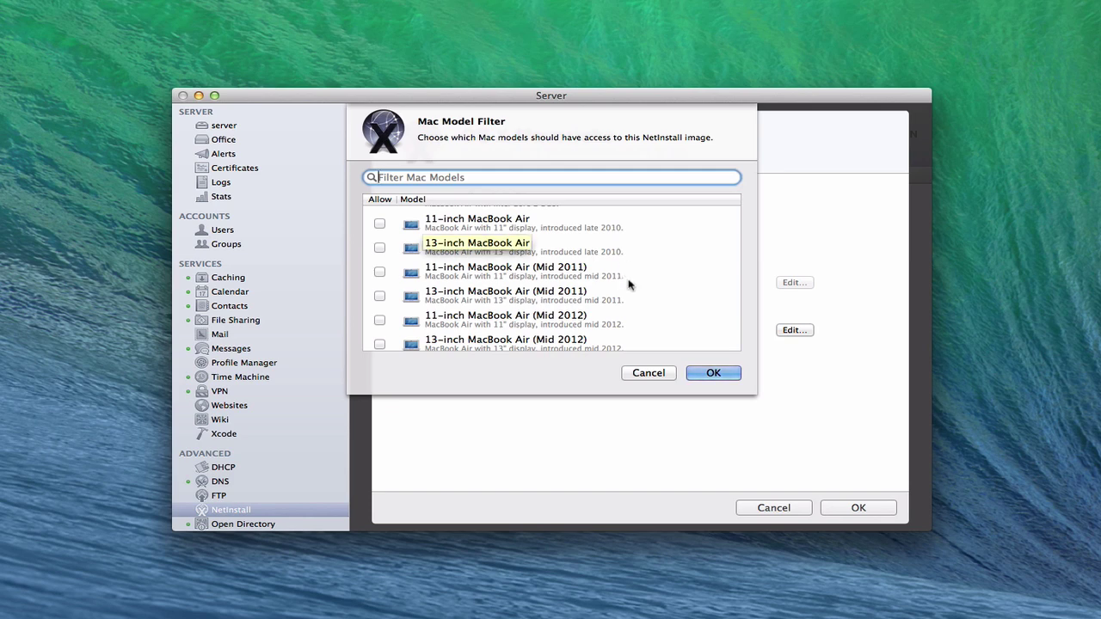
left_click(650, 376)
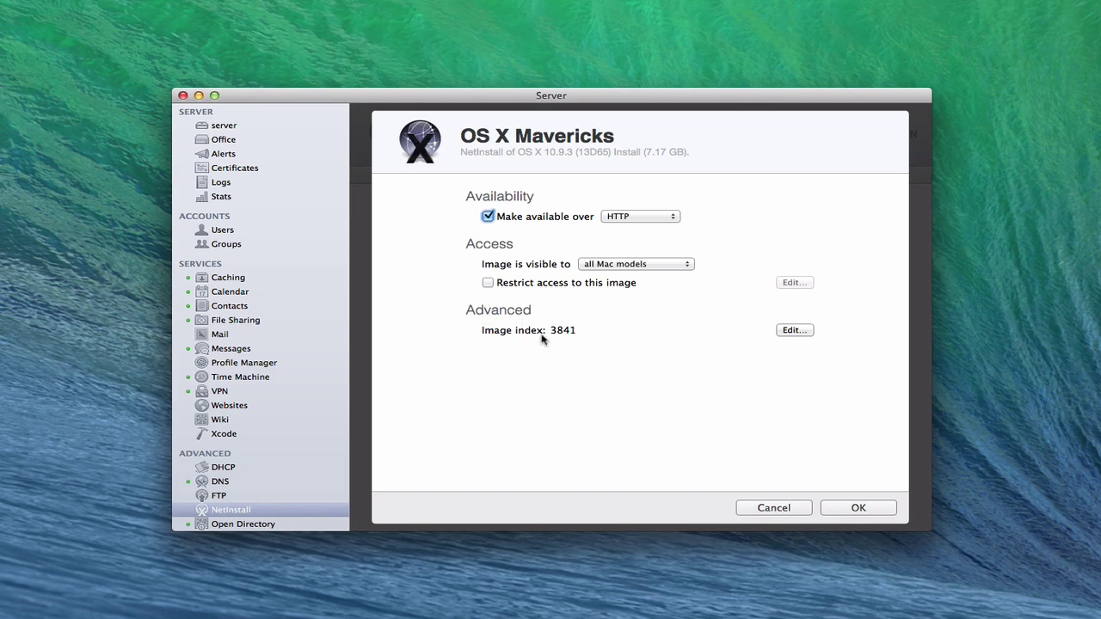
Review the image index setting used for load distribution and leave the image settings without saving changes
left_click(800, 331)
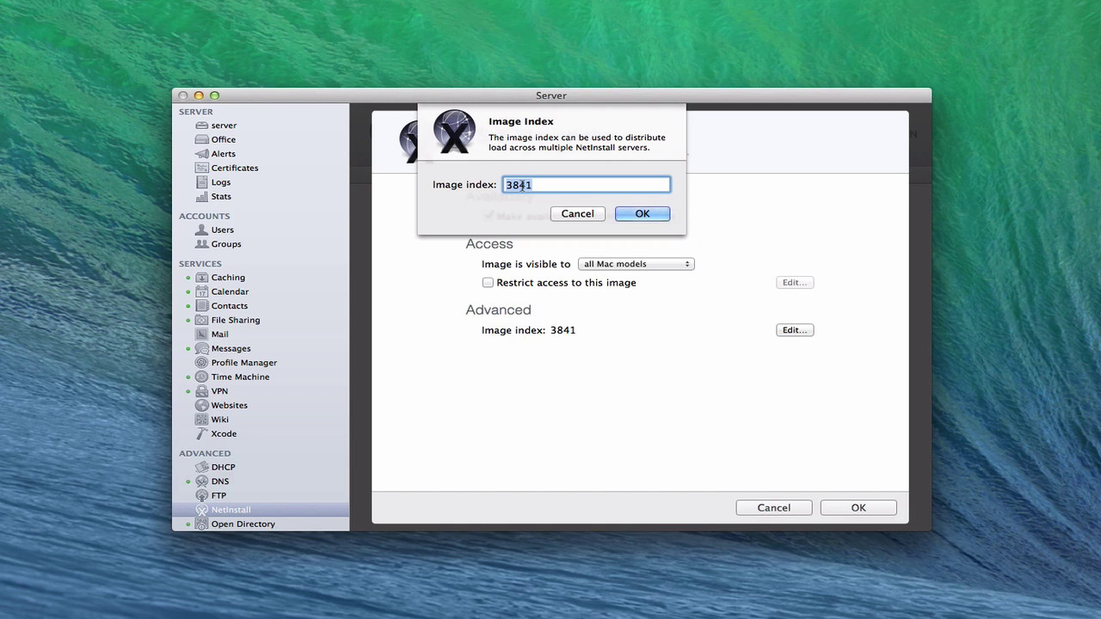
left_click(569, 214)
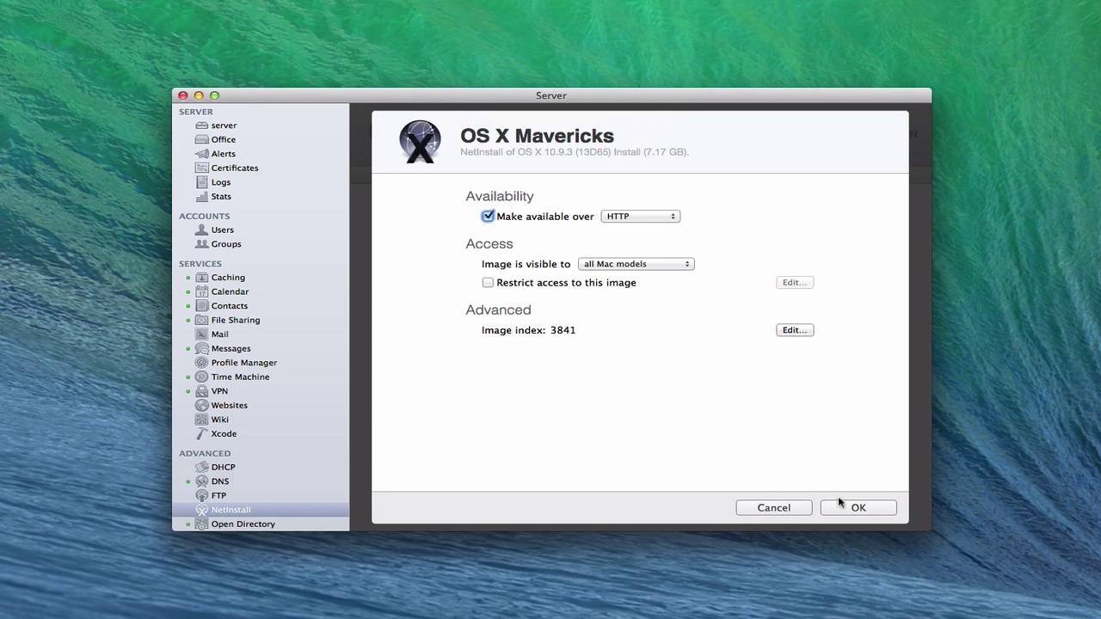
left_click(769, 505)
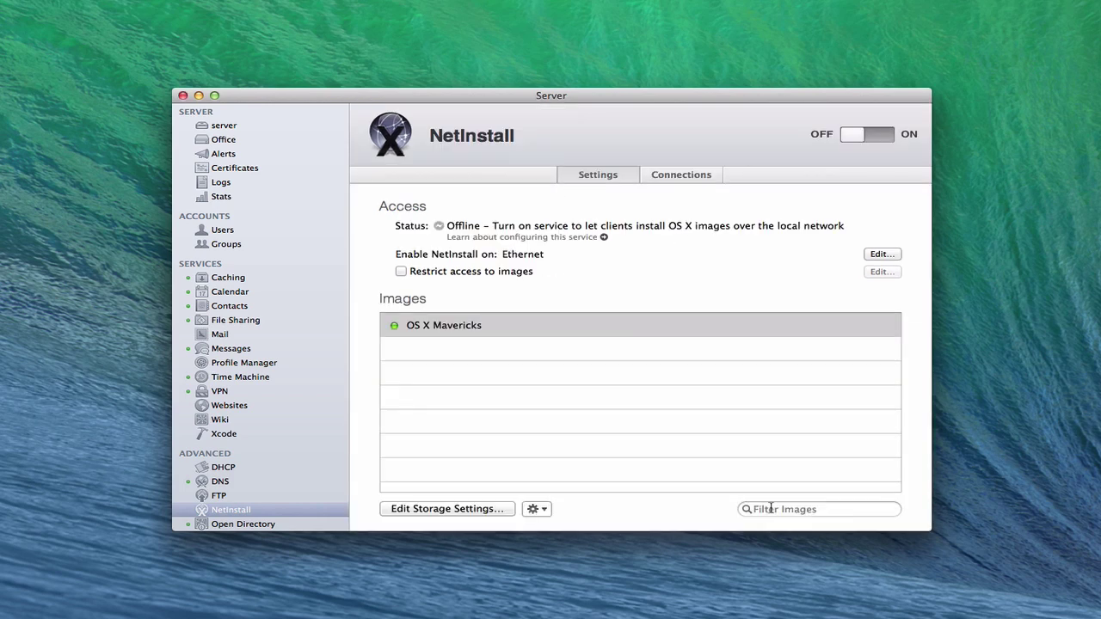
Make OS X Mavericks the default boot image and check its entry in the Images list
left_click(541, 509)
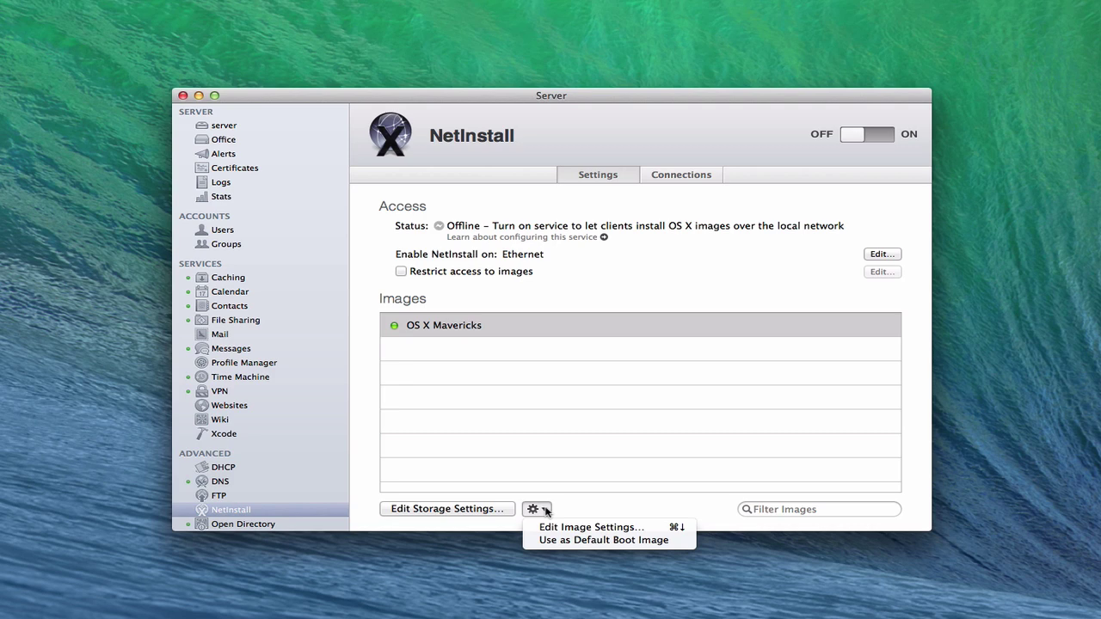
left_click(591, 540)
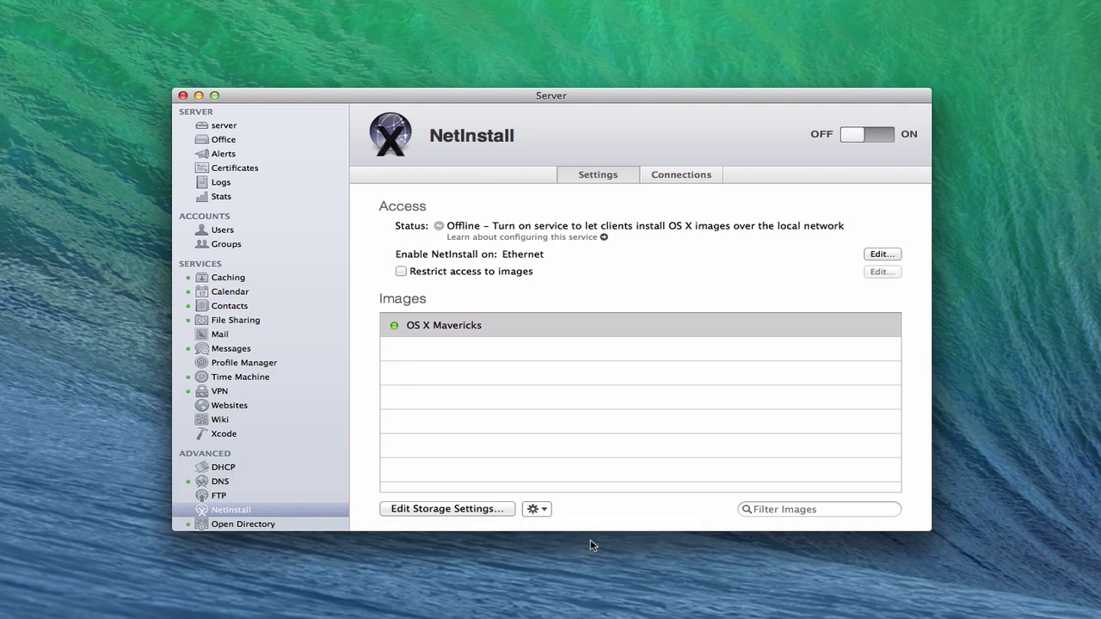
left_click(459, 326)
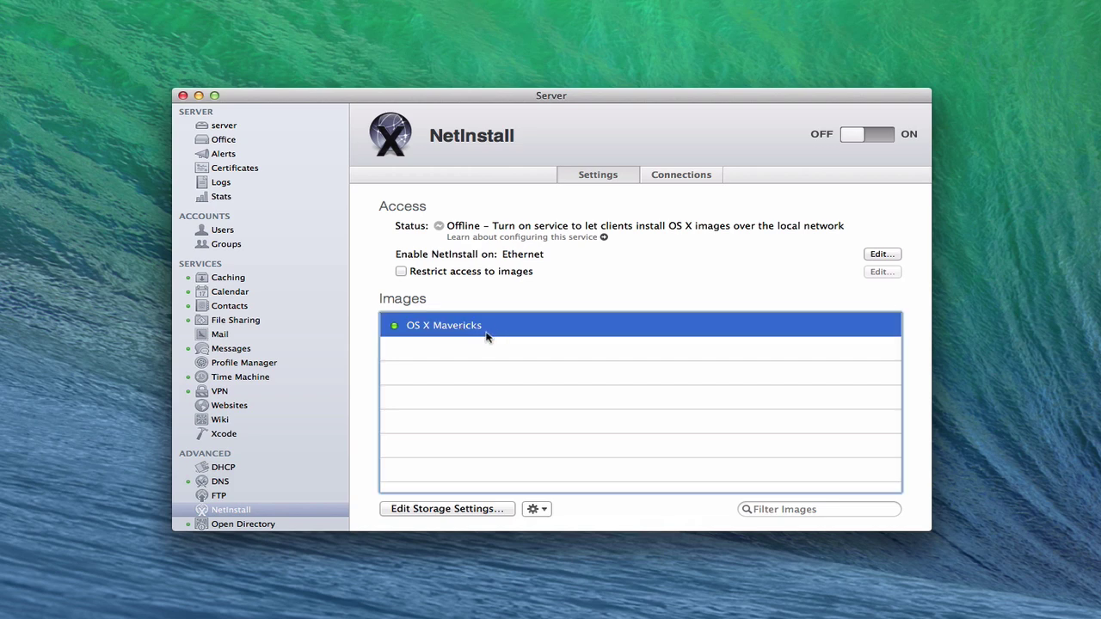
left_click(451, 475)
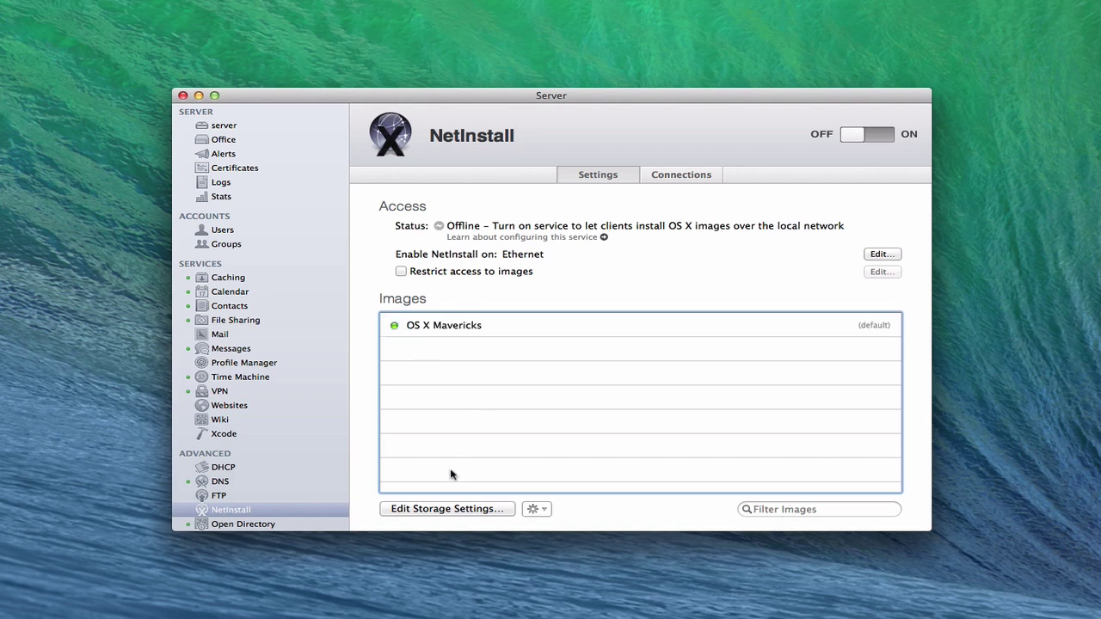
left_click(486, 329)
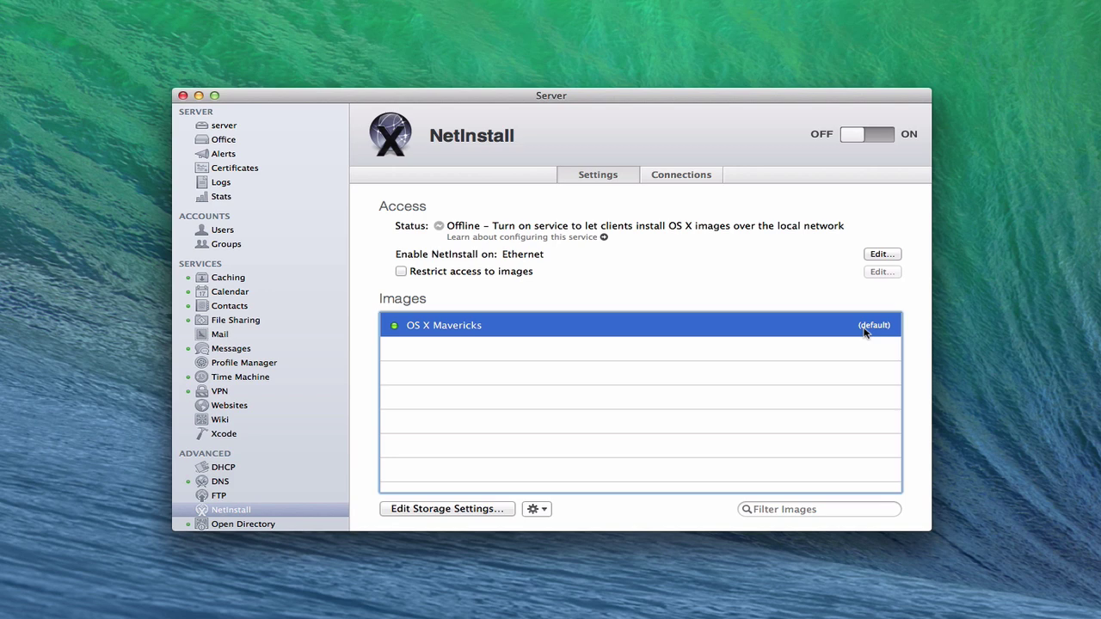
Check the NetInstall client connections and turn the NetInstall service on
left_click(685, 177)
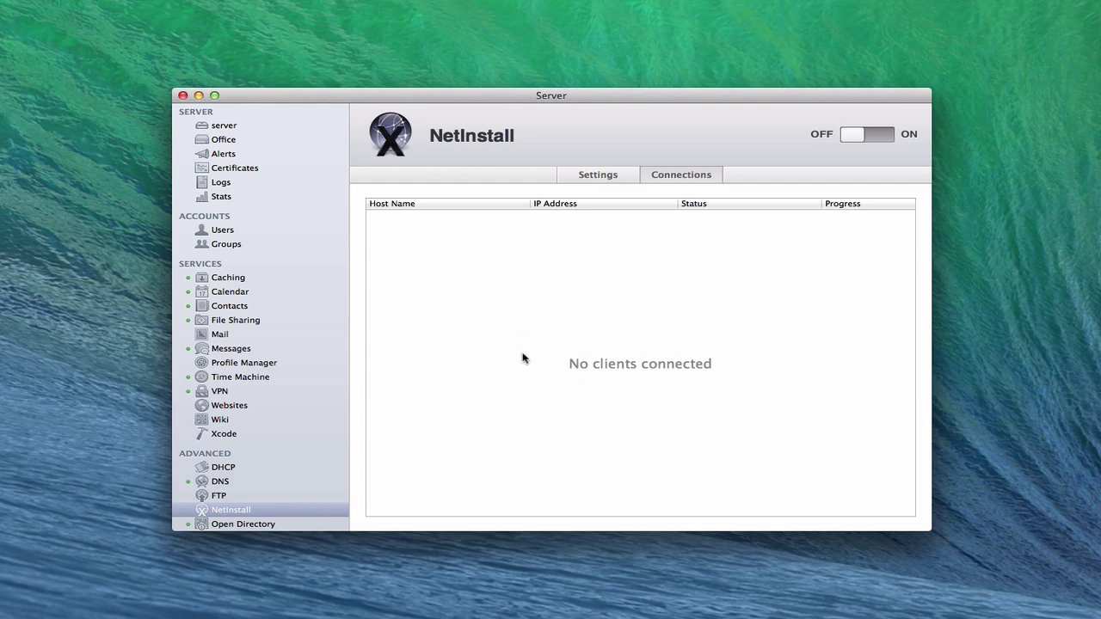
left_click(598, 176)
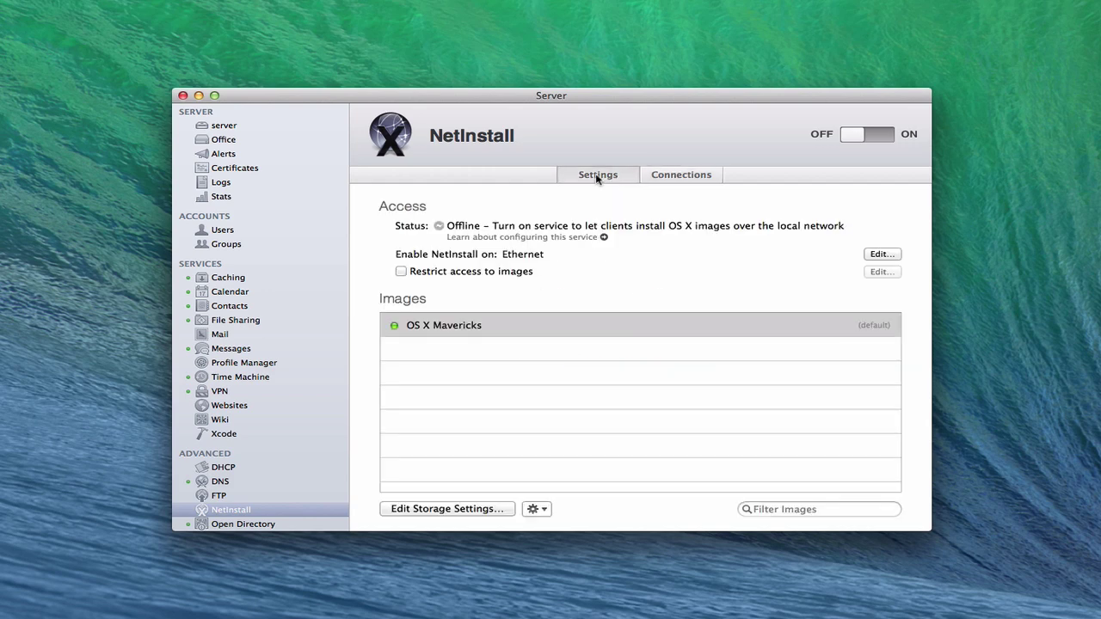
left_click(892, 134)
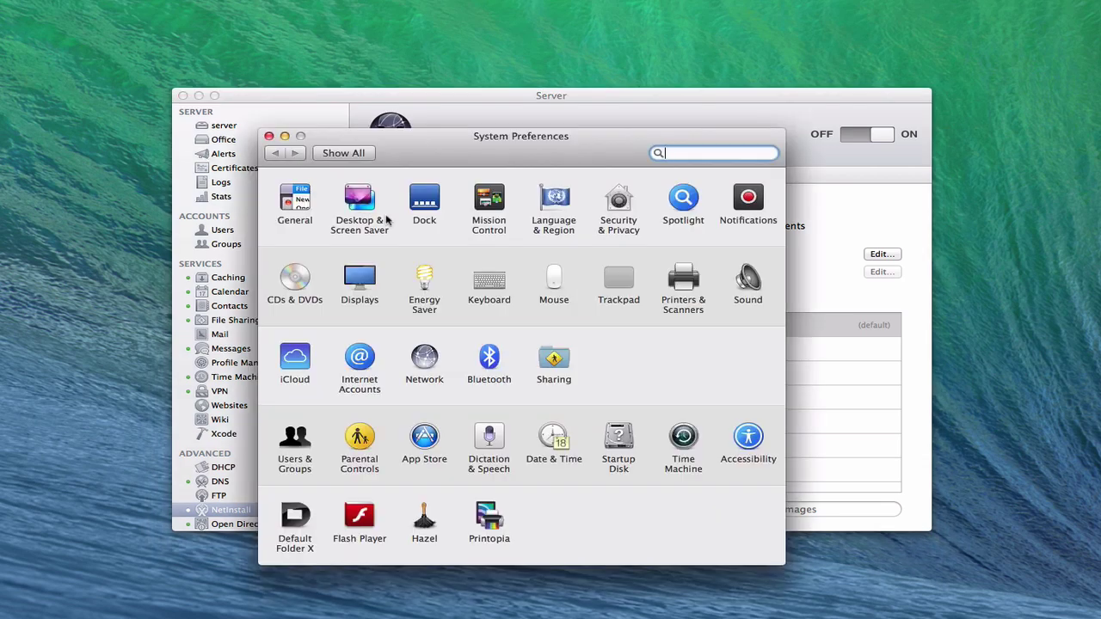
In System Preferences, examine the Startup Disk choices, close the window and return to Server
left_click(624, 435)
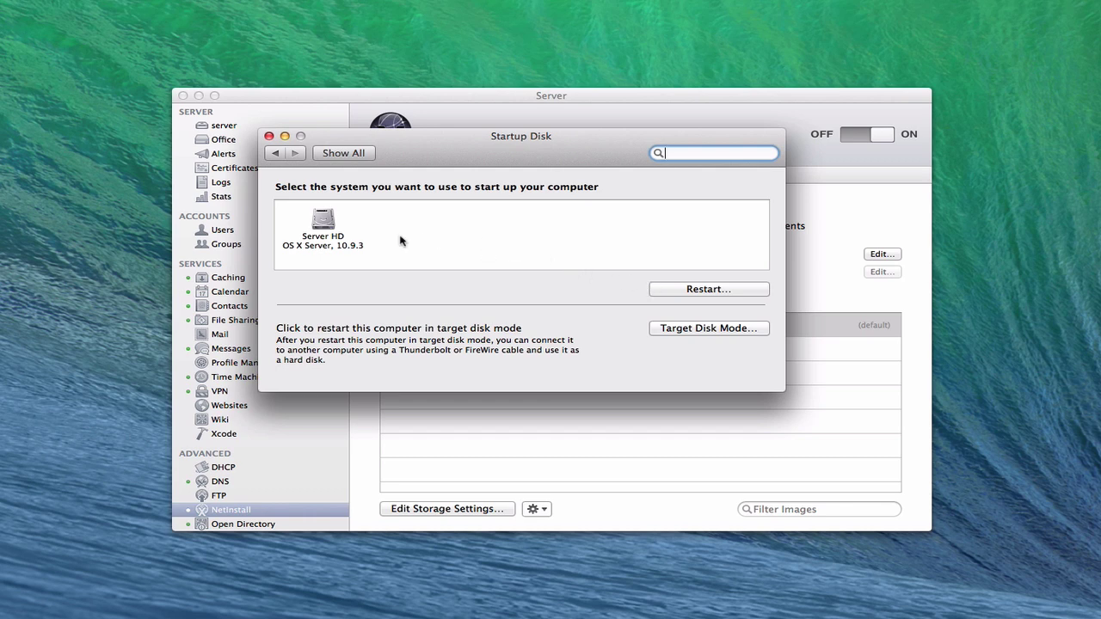
left_click(268, 139)
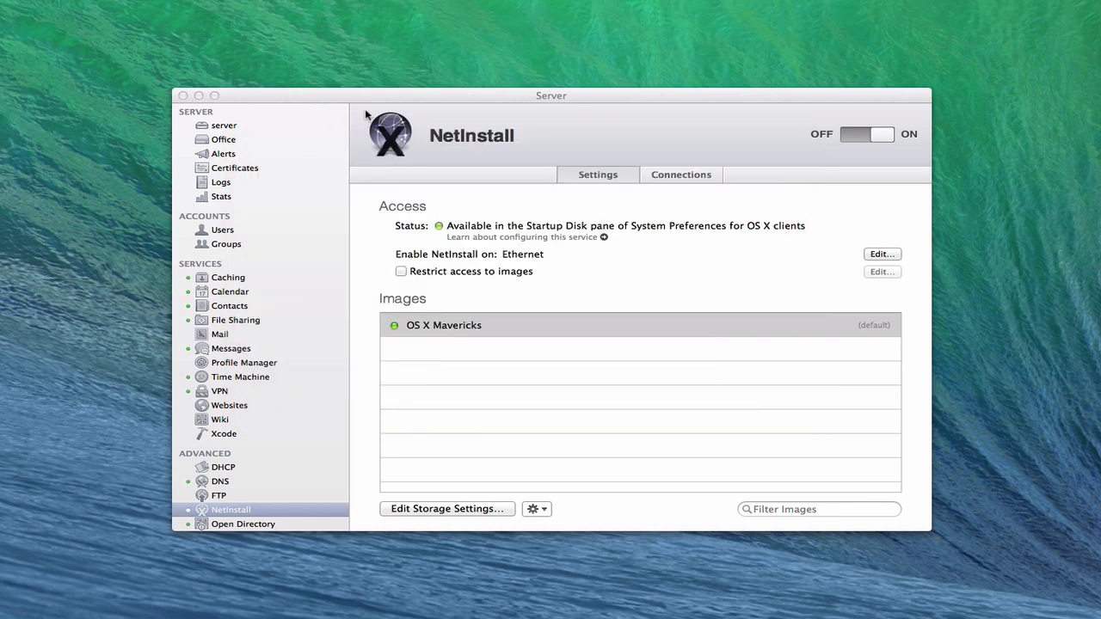
left_click(454, 105)
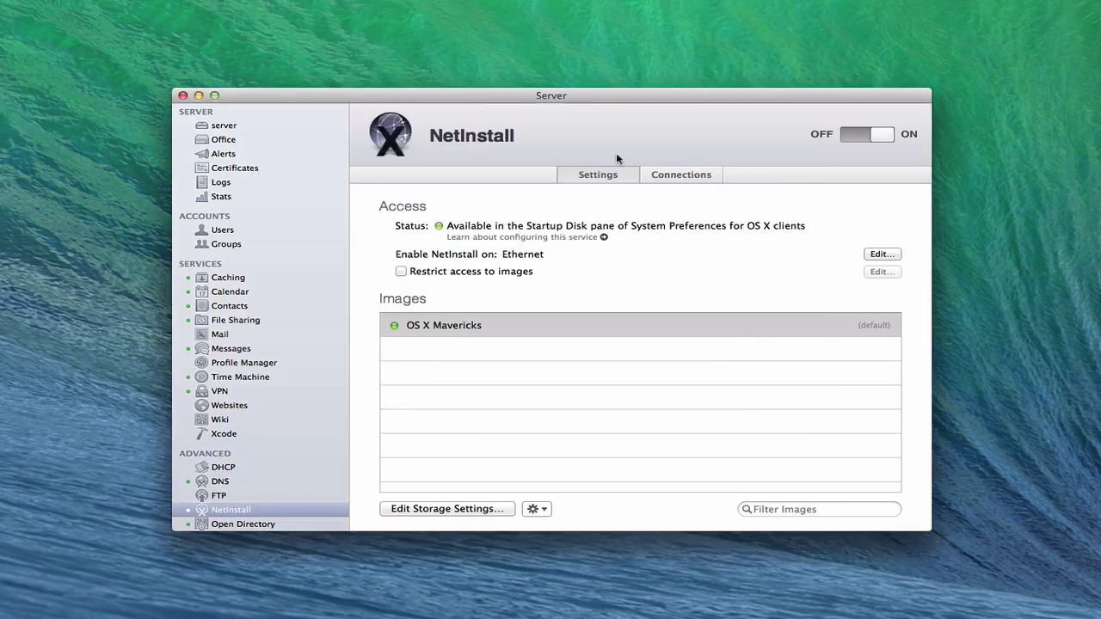